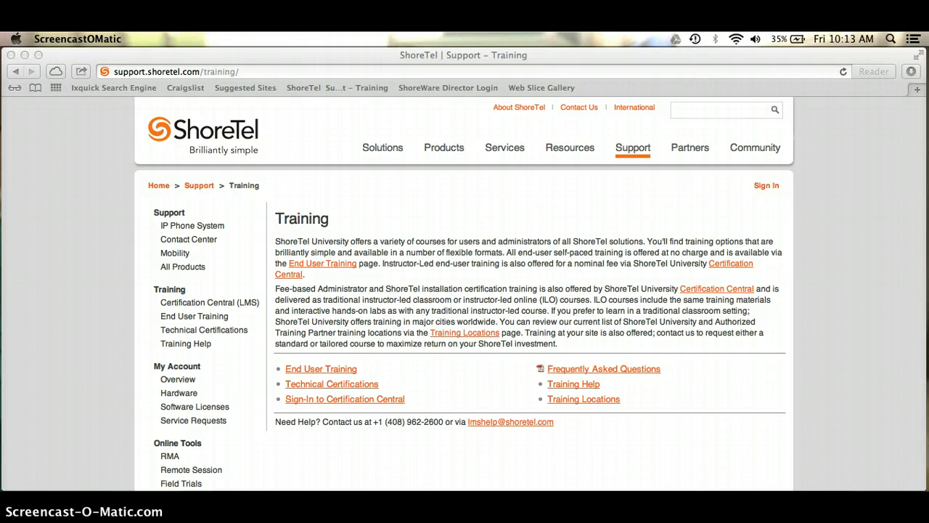
Select the ShoreTel Training page's current URL in Safari's address bar so it can be replaced
click(271, 71)
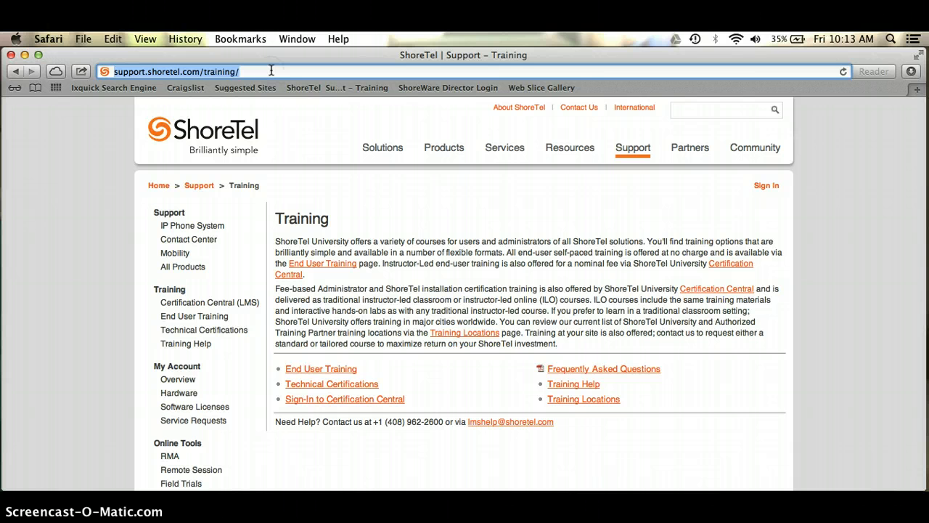
Enter 'web' and accept the web.enviromint.co suggestion to load the Deal Manager To Go login page
text(w)
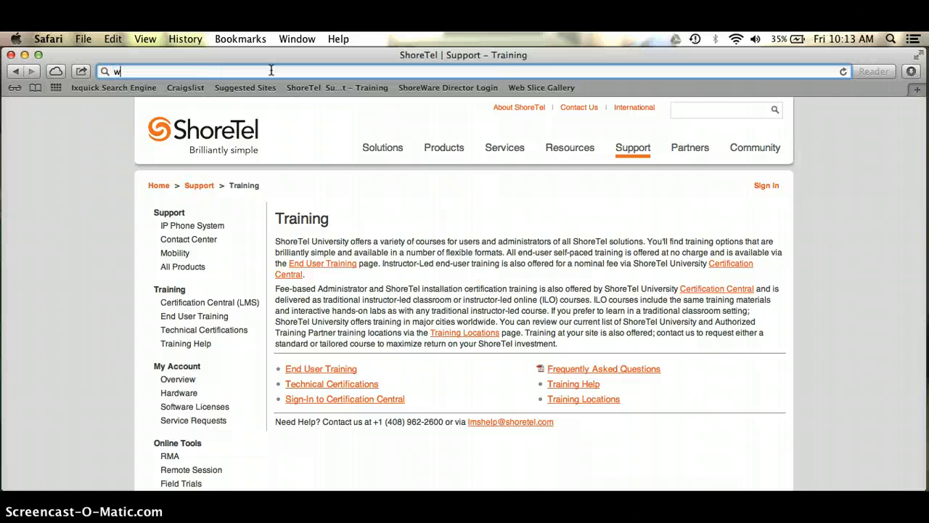
text(eb)
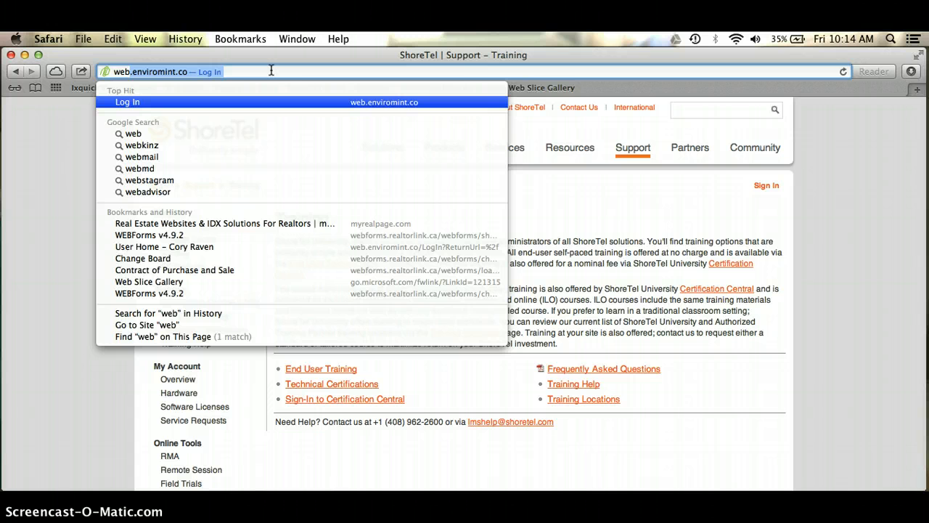
key(Return)
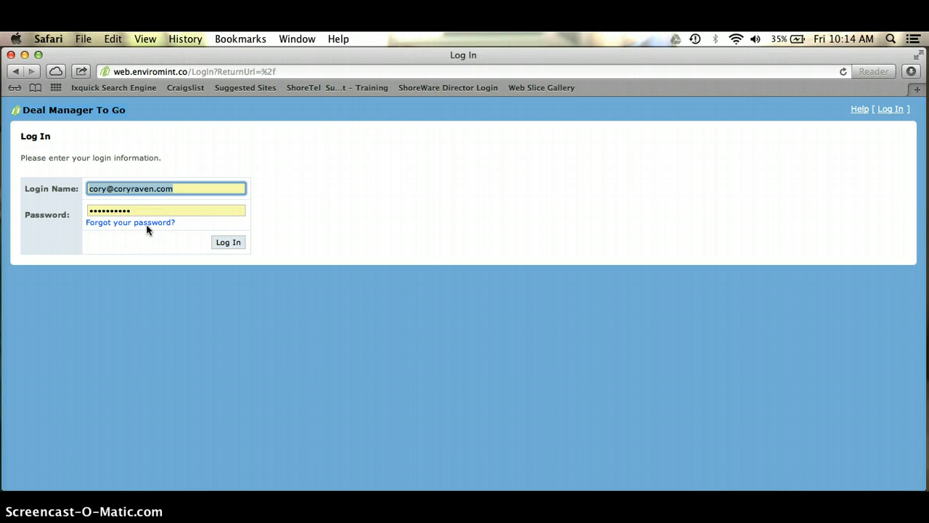
Log in with the autofilled credentials and scroll through the User Home page
click(236, 248)
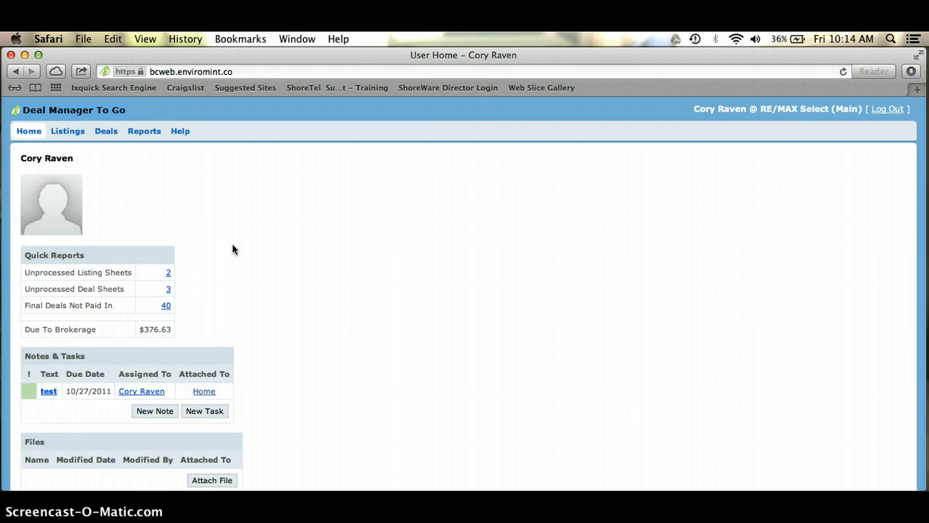
scroll(232, 249, down, 1)
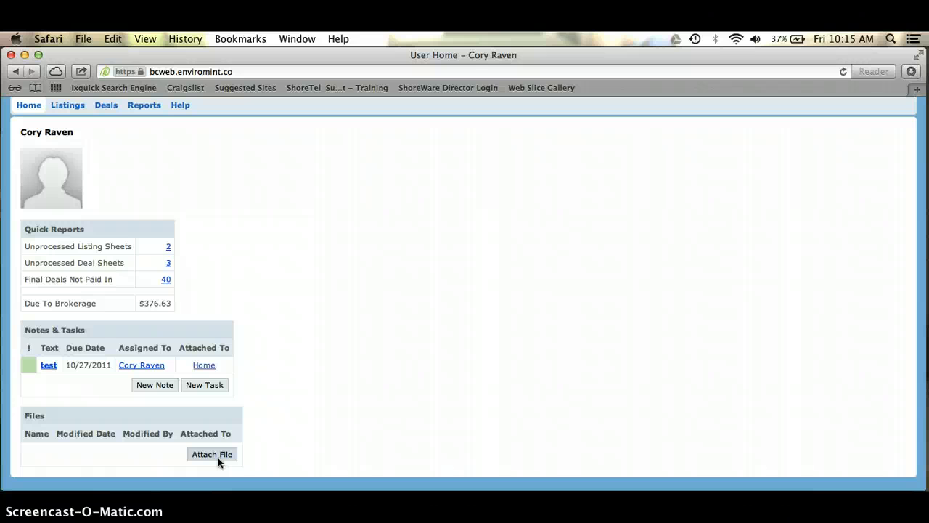
Open Listing Finder under Listings and put the cursor in the Seller field
click(72, 109)
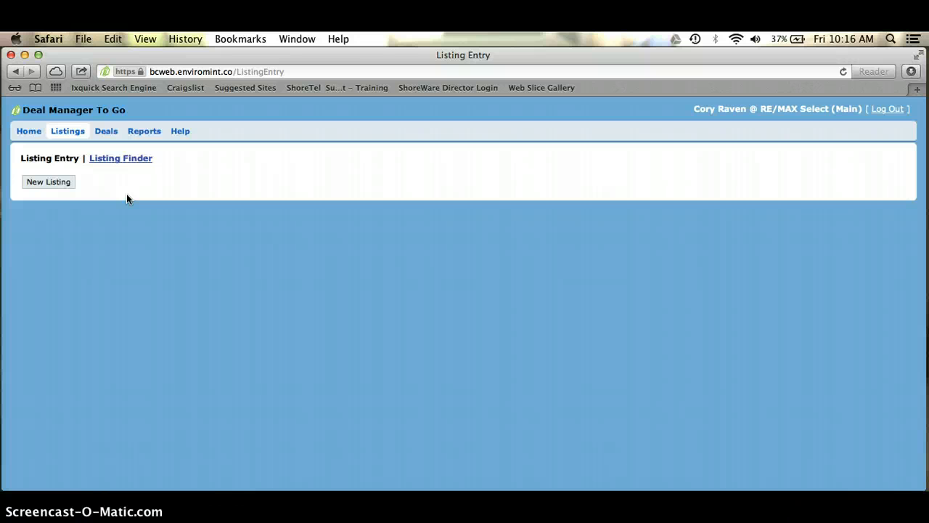
click(124, 163)
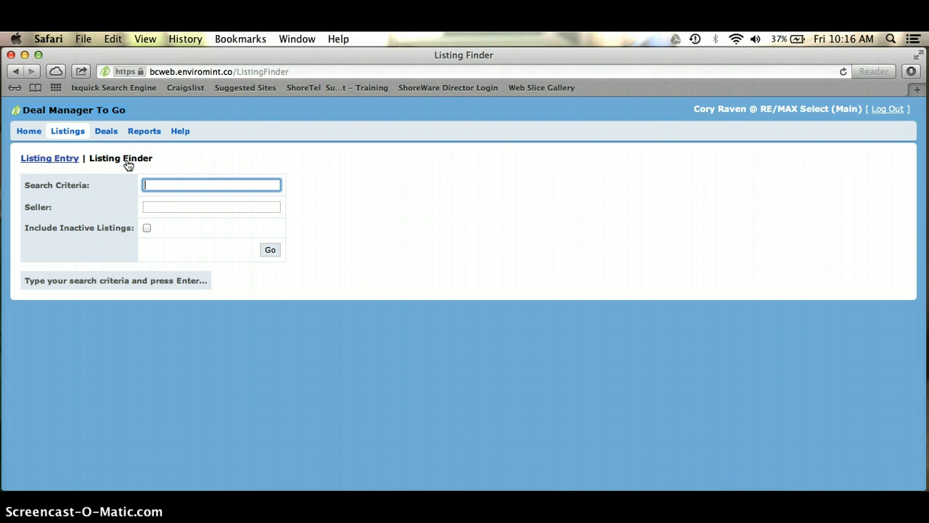
click(111, 185)
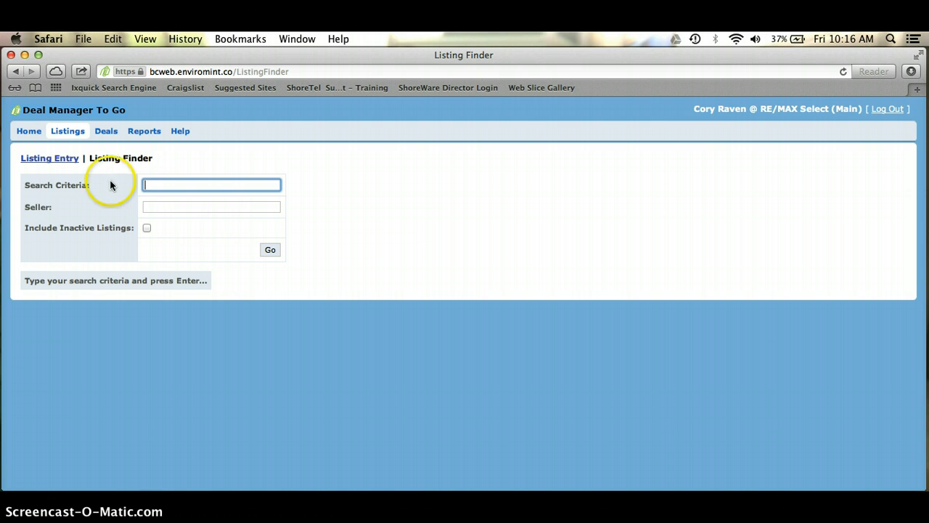
click(153, 210)
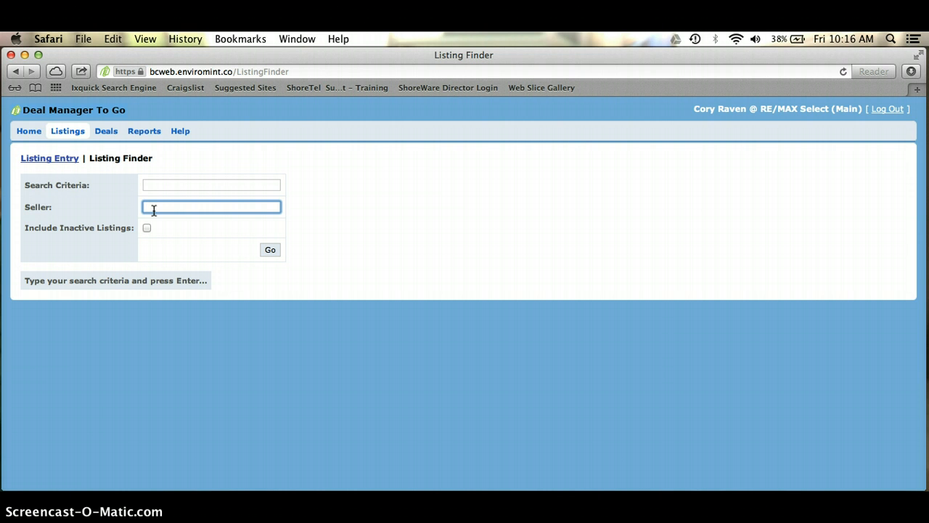
In the Deals section, preview one listing's deal sheet, then return to the active listings
click(106, 131)
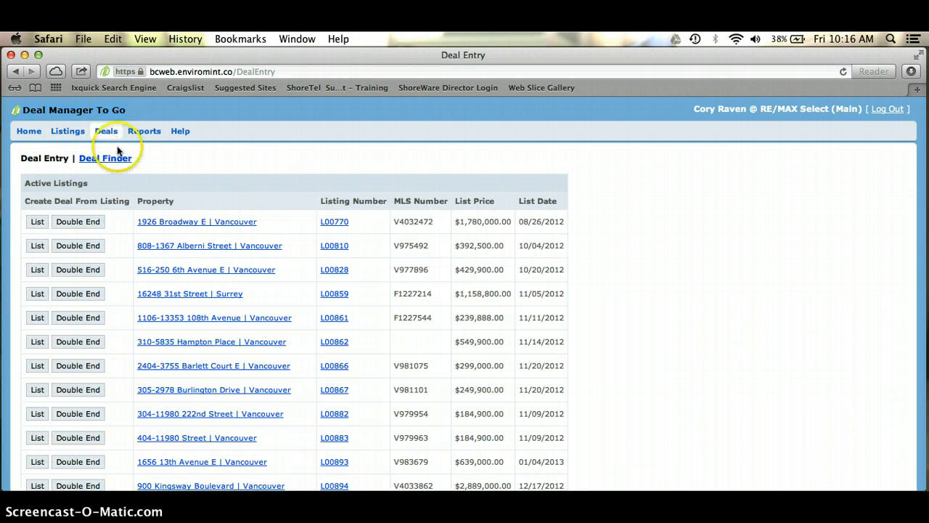
scroll(124, 341, down, 1)
scroll(124, 341, down, 10)
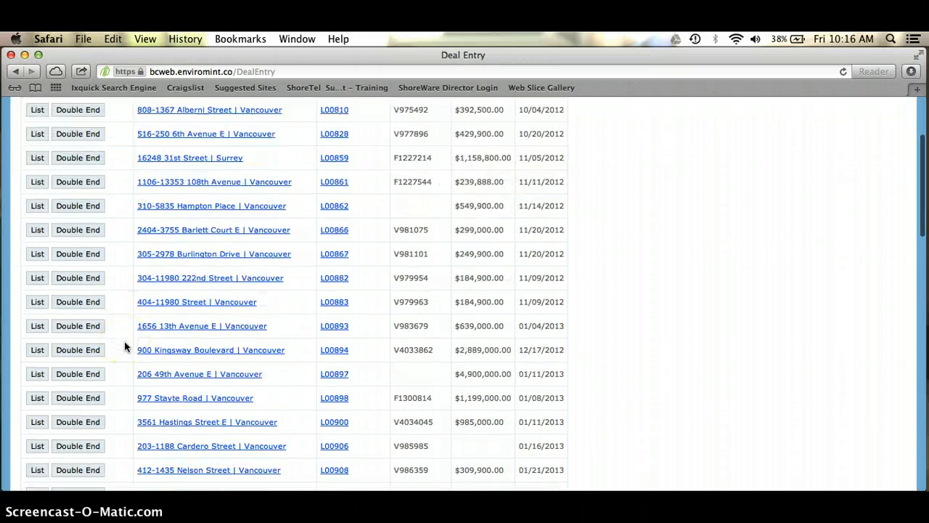
scroll(120, 339, down, 5)
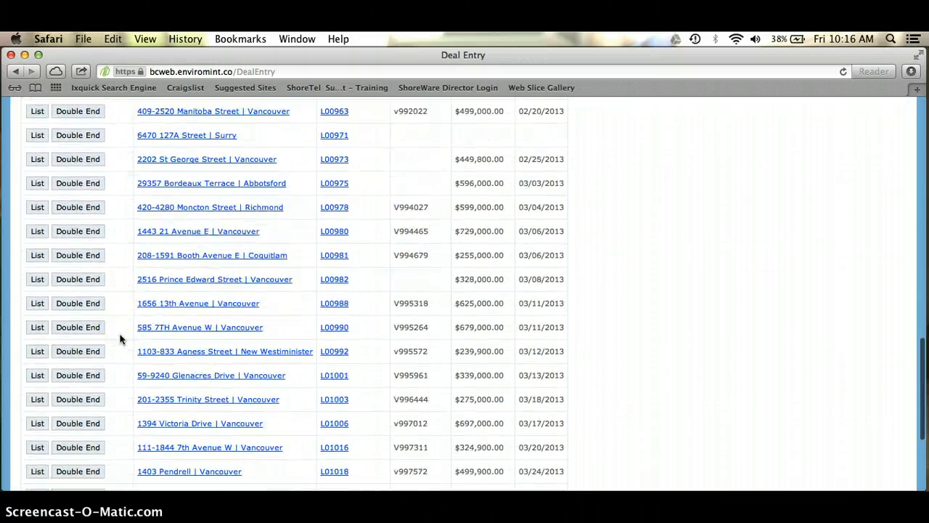
scroll(120, 338, up, 15)
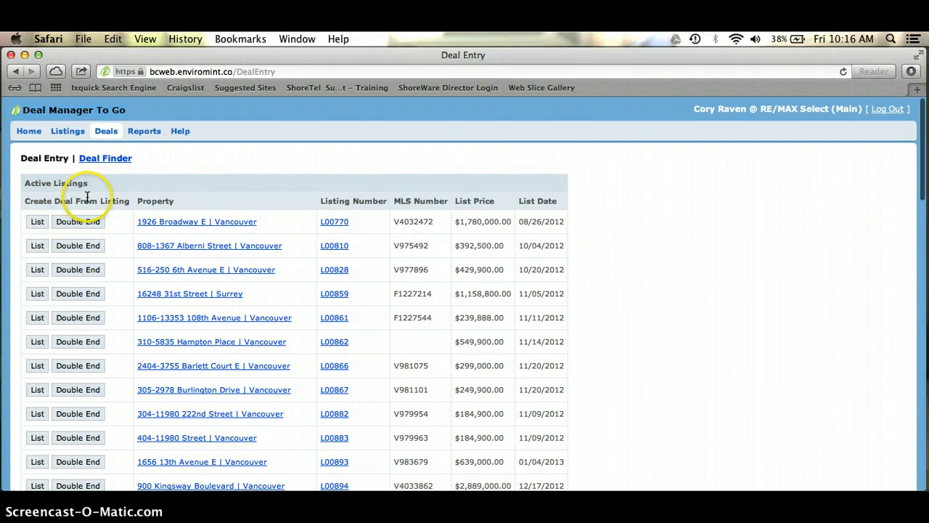
click(37, 245)
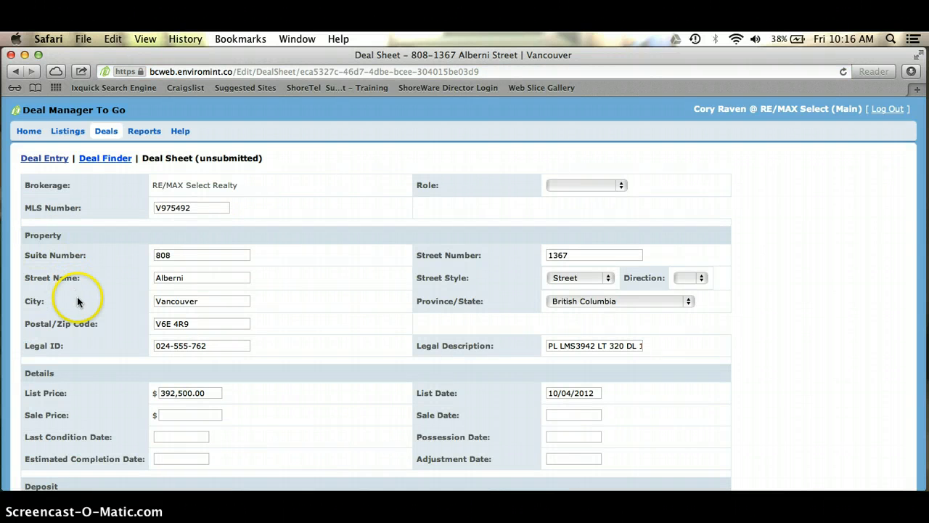
scroll(77, 296, down, 4)
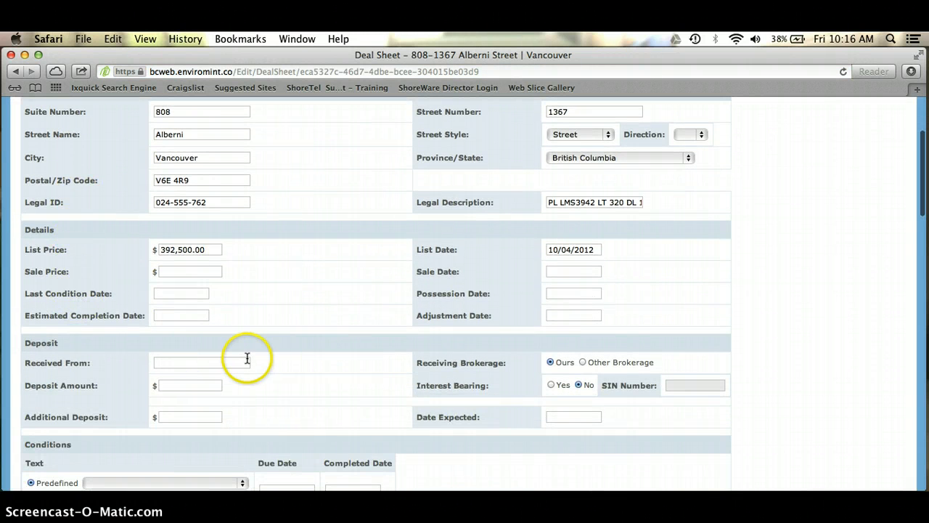
click(15, 72)
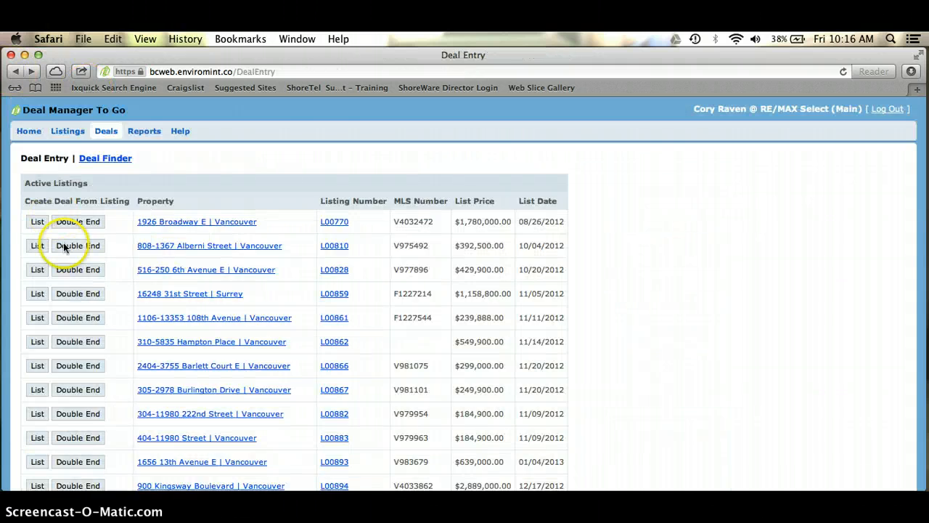
Scroll to the bottom of the Active Listings table and start a new sell deal sheet
scroll(126, 380, down, 8)
scroll(125, 386, down, 15)
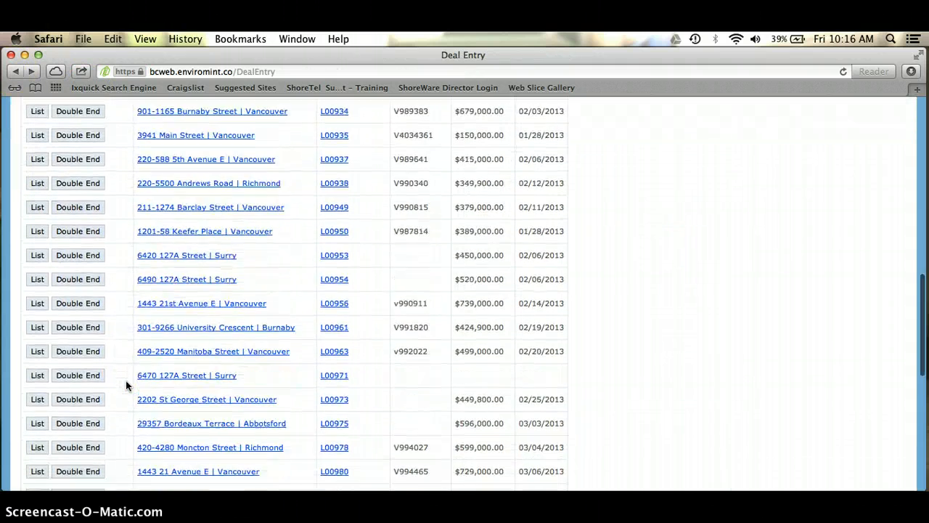
click(70, 460)
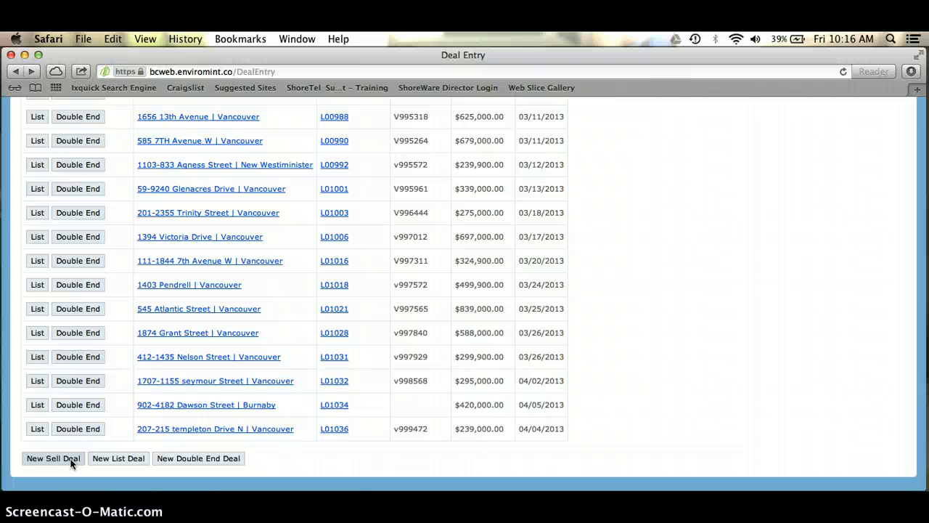
Create a blank sell deal sheet with the deal role set to Our Sale
click(53, 458)
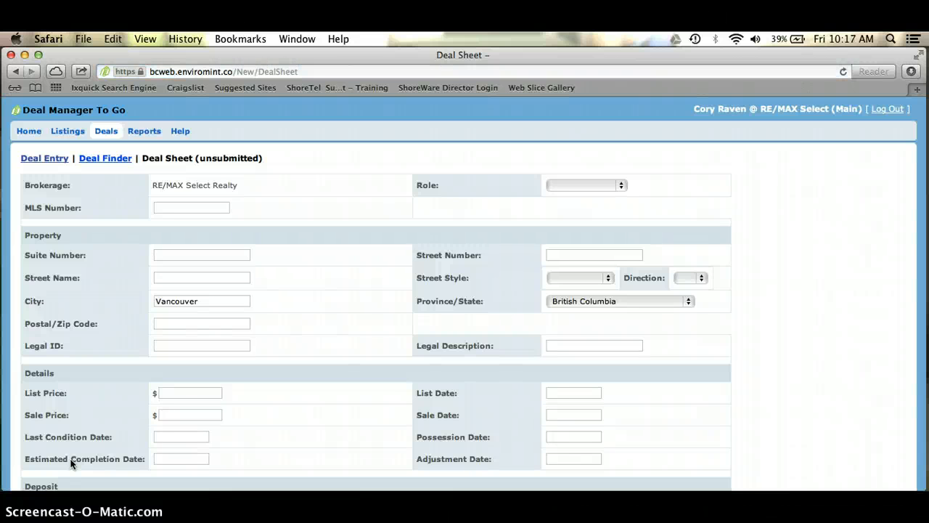
click(620, 186)
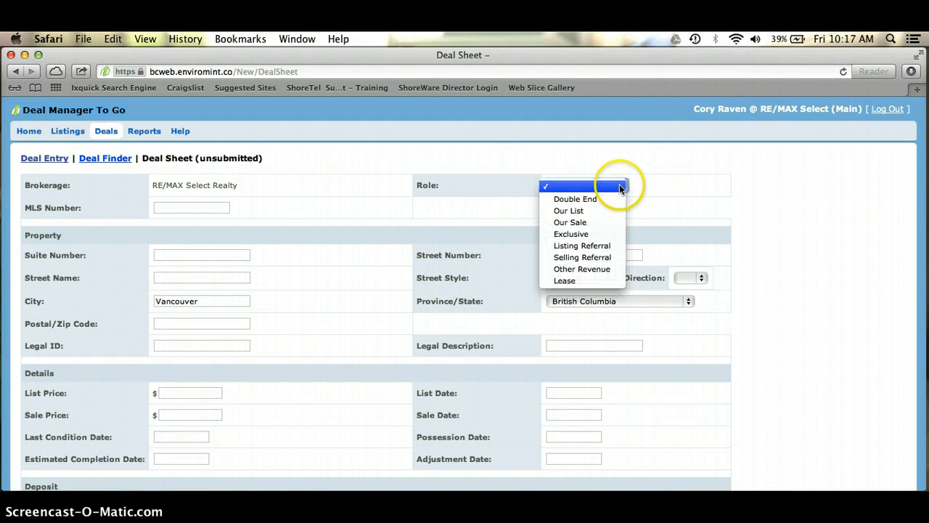
click(590, 223)
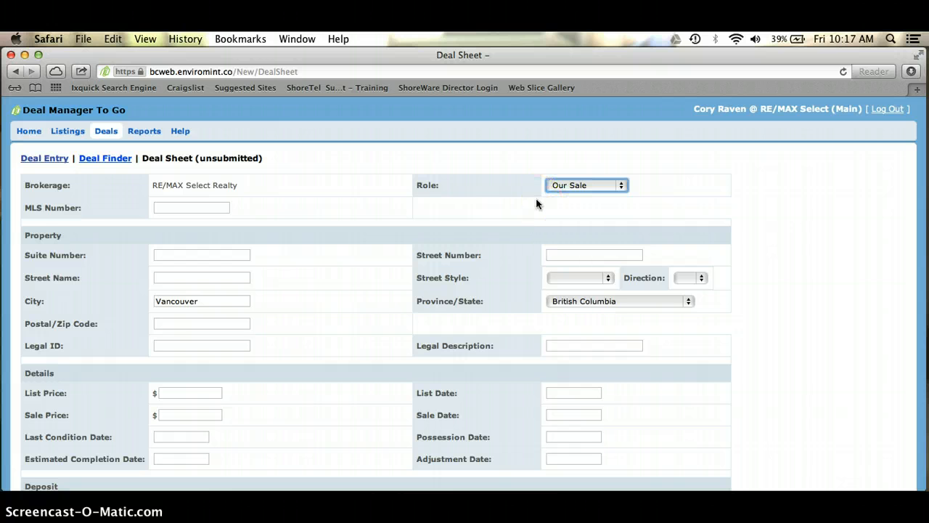
Enter MLS number v1100000 and the property's suite, street number, street name and Street style
click(188, 209)
text(v1100)
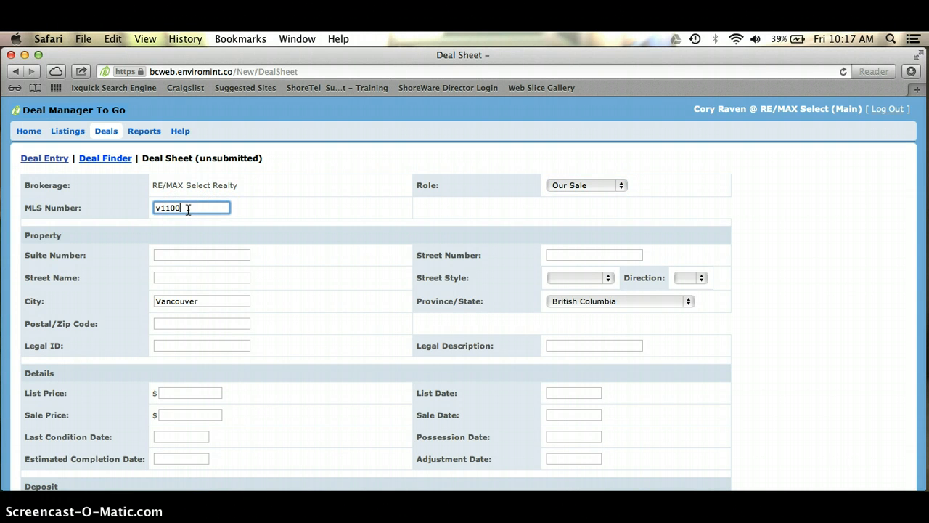
text(000)
key(Tab)
text(1)
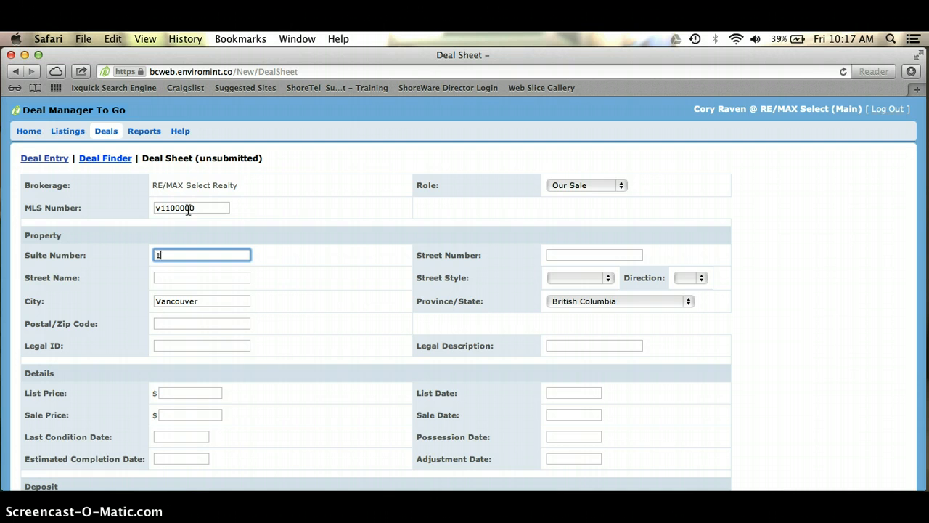
text(23)
key(Tab)
text(1234)
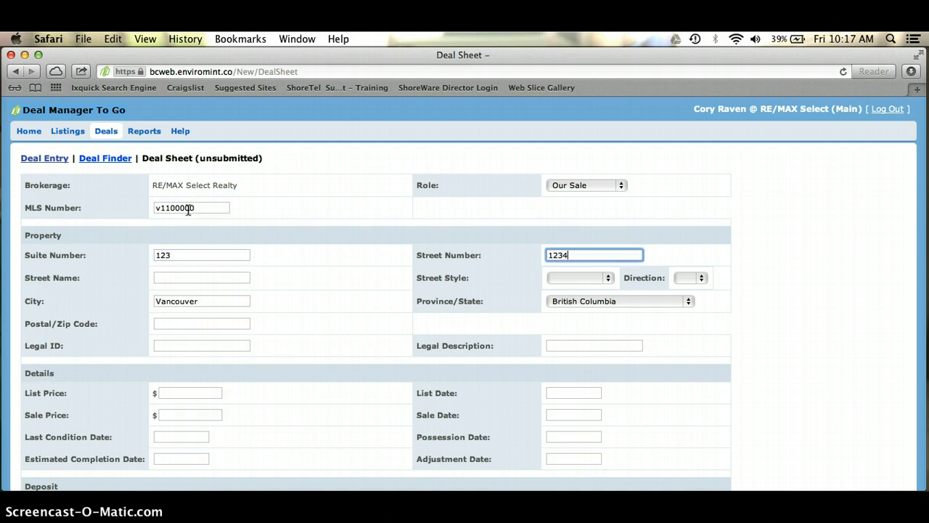
key(Tab)
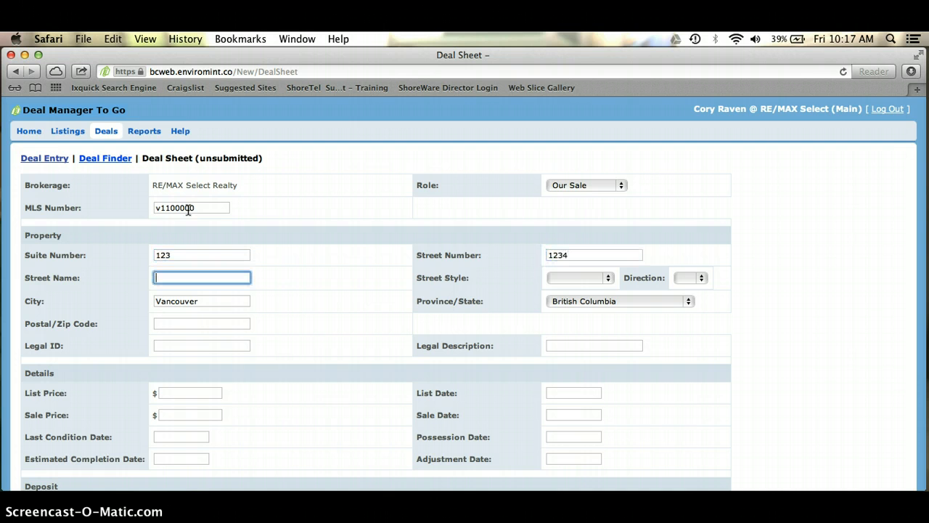
text(main)
key(Tab)
key(s)
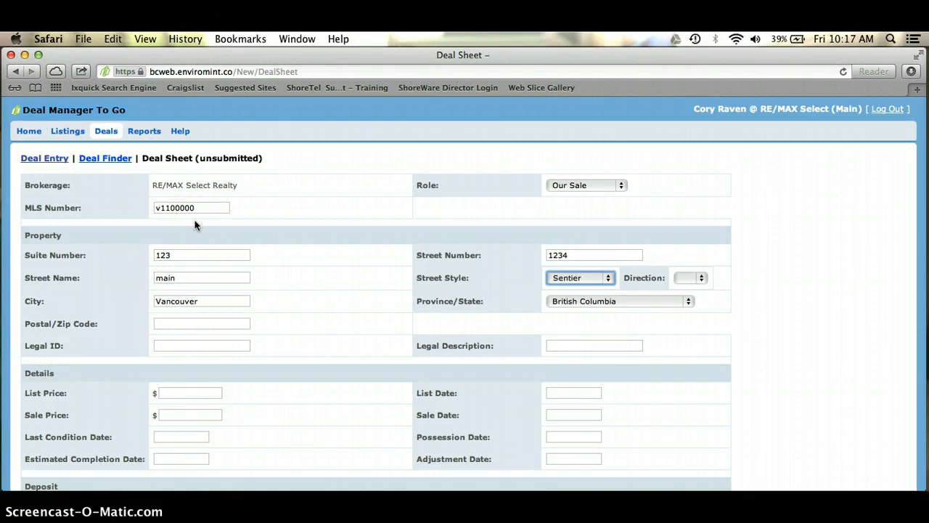
key(space)
key(Down)
key(Down)
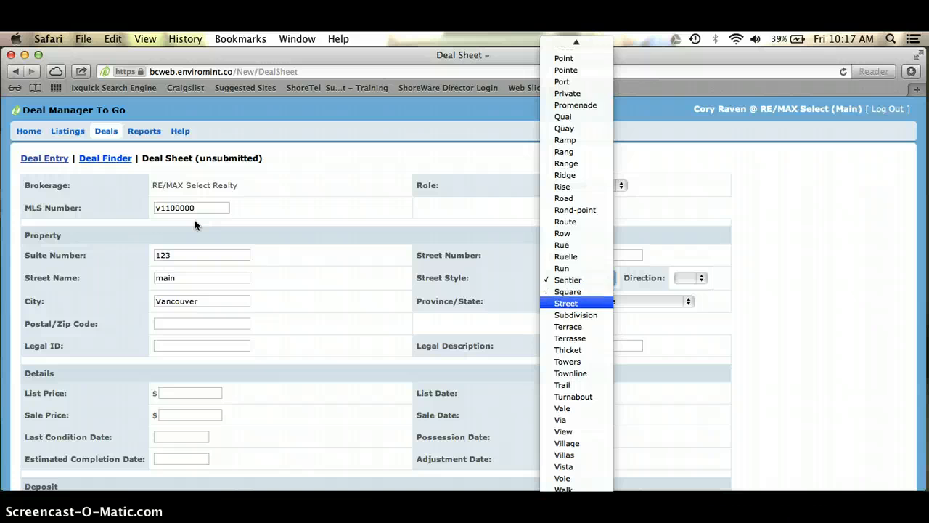
key(Return)
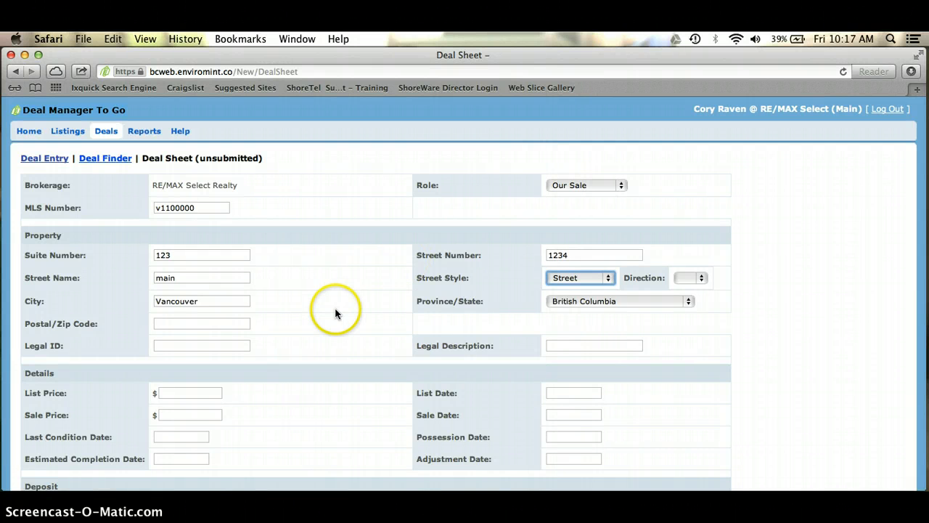
scroll(337, 312, down, 3)
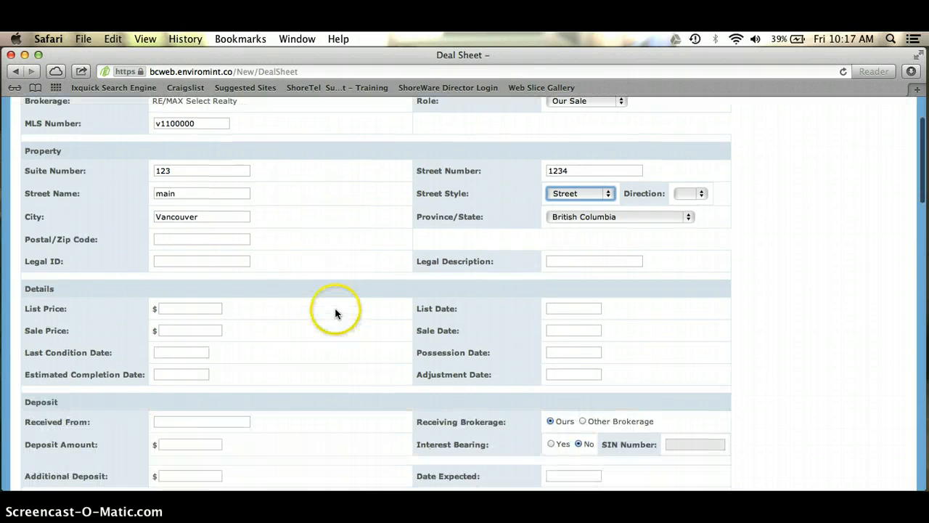
Enter Legal ID 012-345-678, legal description LMS 1234 SL 12 SEC 34 and list price 399900
click(185, 238)
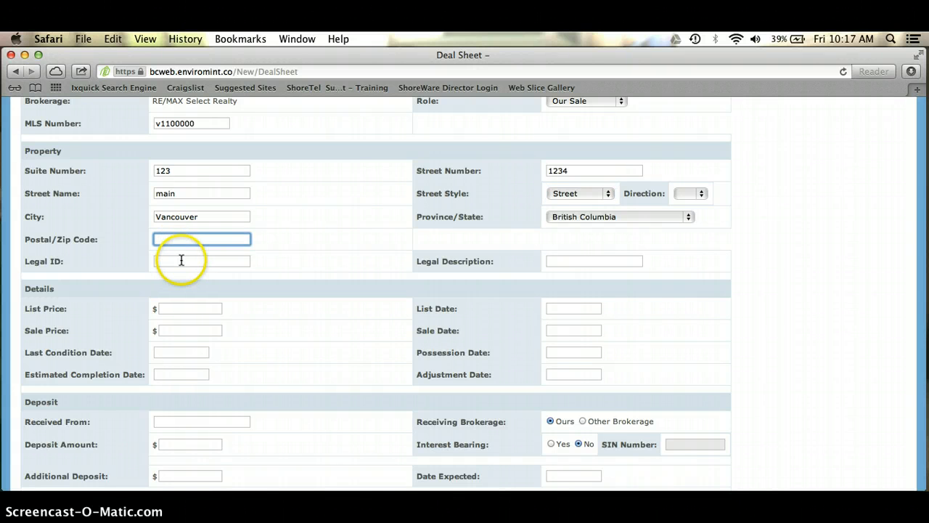
click(182, 259)
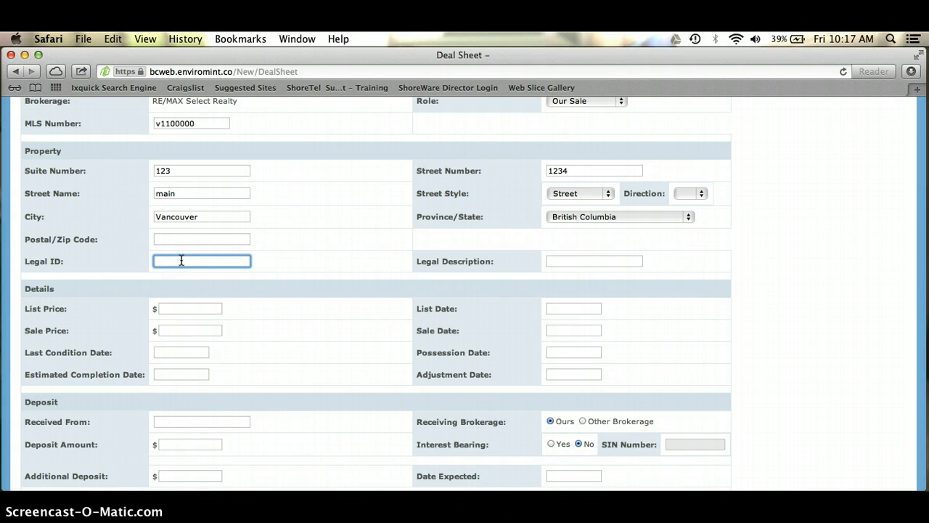
text(012-345-678)
key(Tab)
text(L)
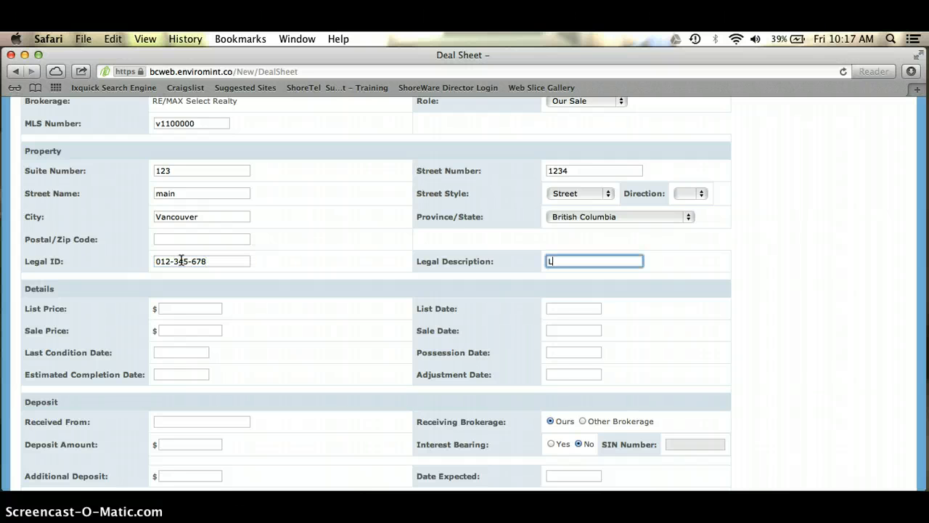
text(MS 1234 SL 12 SEC 34)
click(167, 308)
text(3)
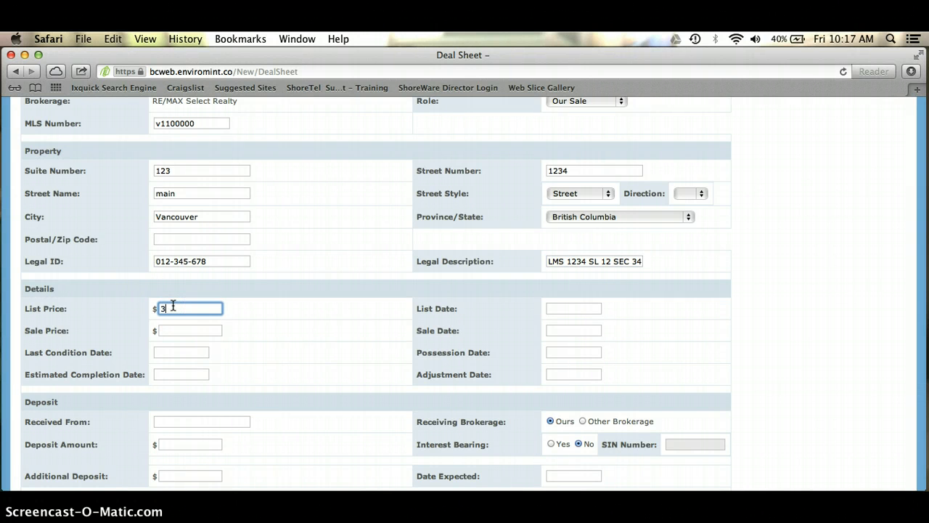
text(999000)
key(BackSpace)
key(Tab)
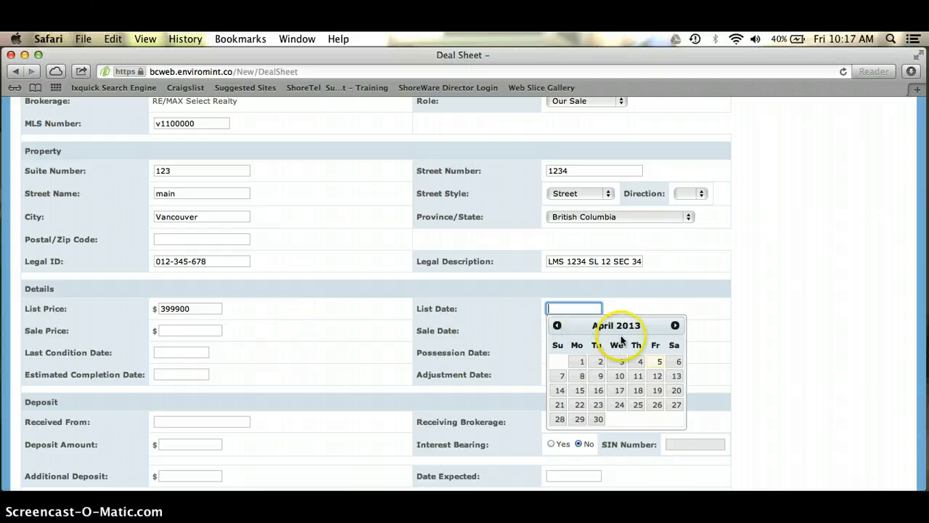
Leave the List Date blank and enter a sale price of 375000
click(513, 330)
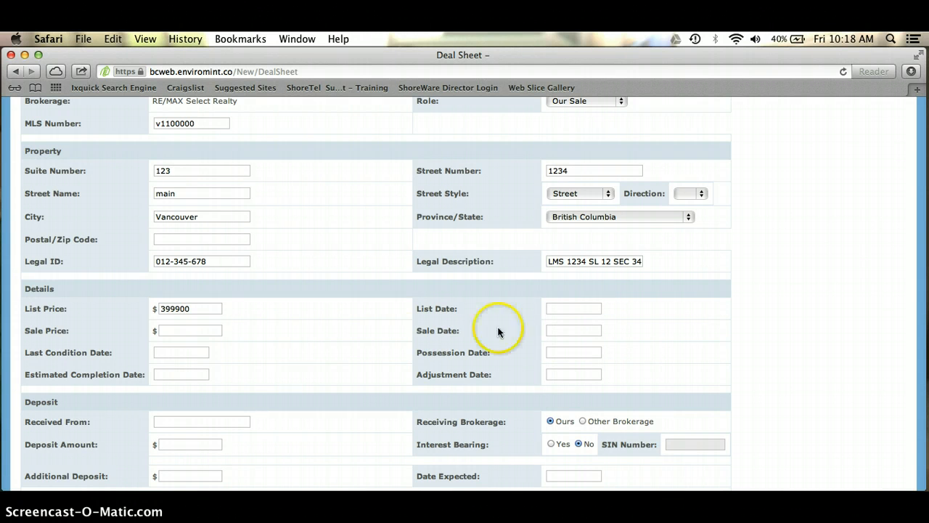
click(189, 328)
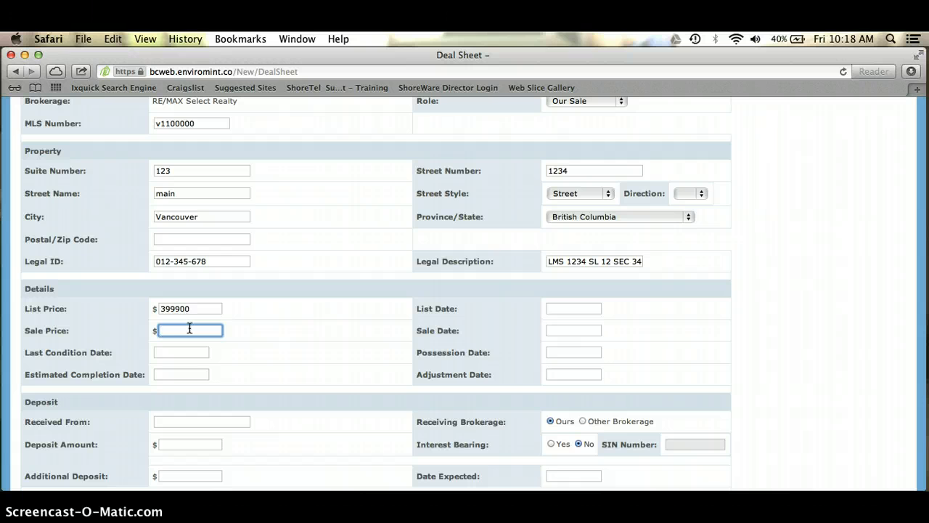
text(375000)
key(Tab)
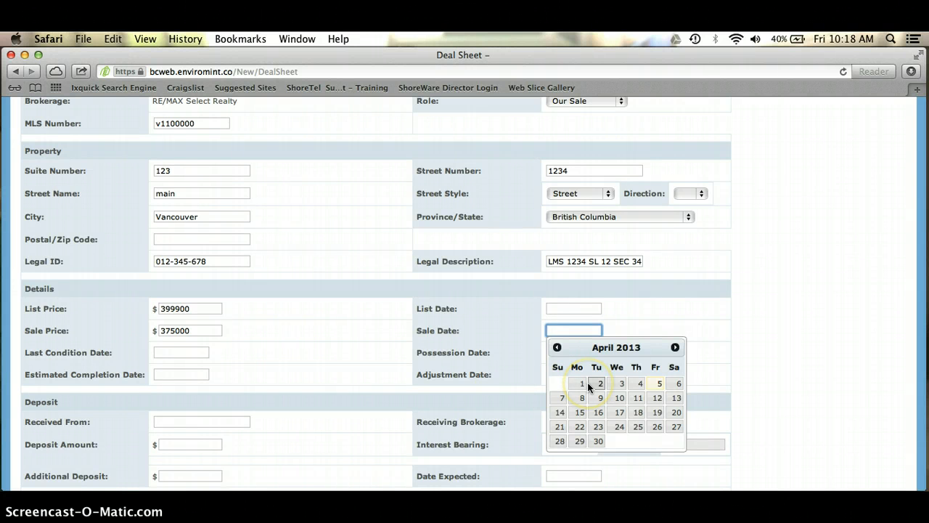
Set sale date 04/04/2013, last condition 04/11, possession 04/30, completion 04/29 and adjustment 04/30
click(639, 384)
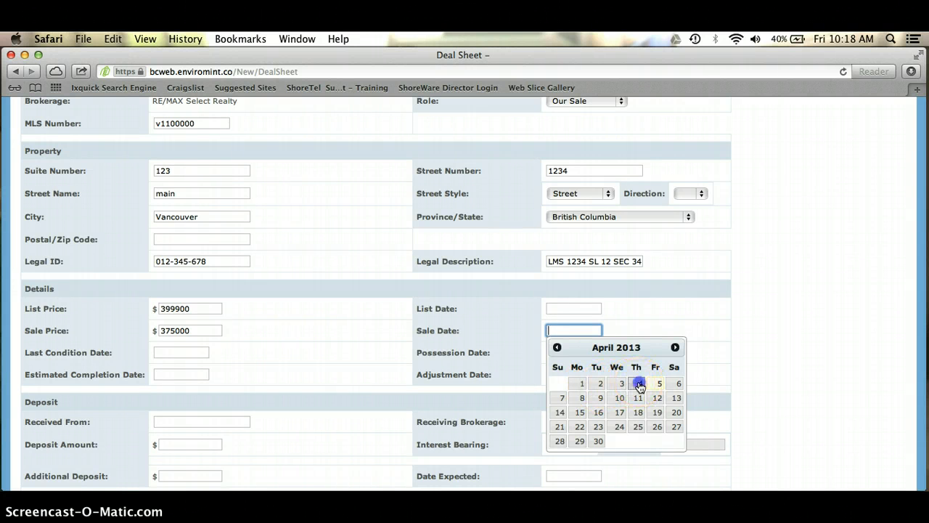
click(181, 354)
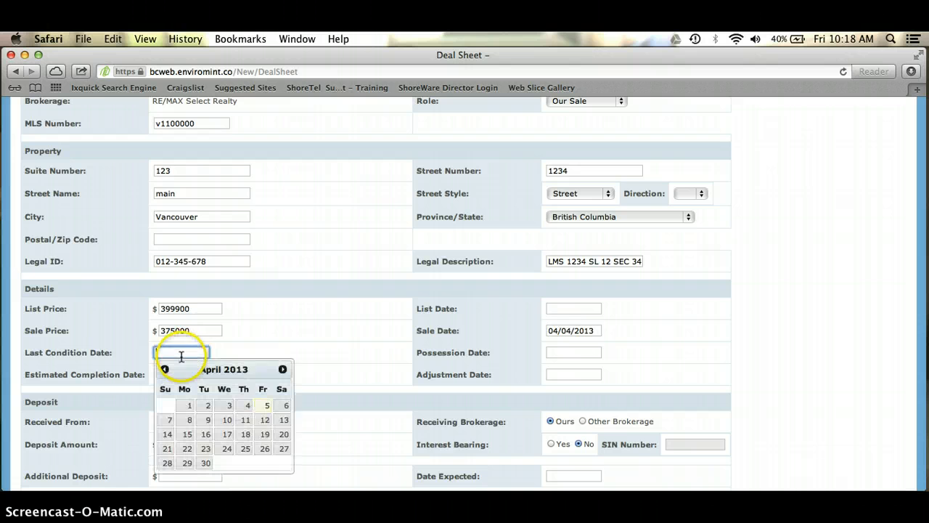
click(243, 420)
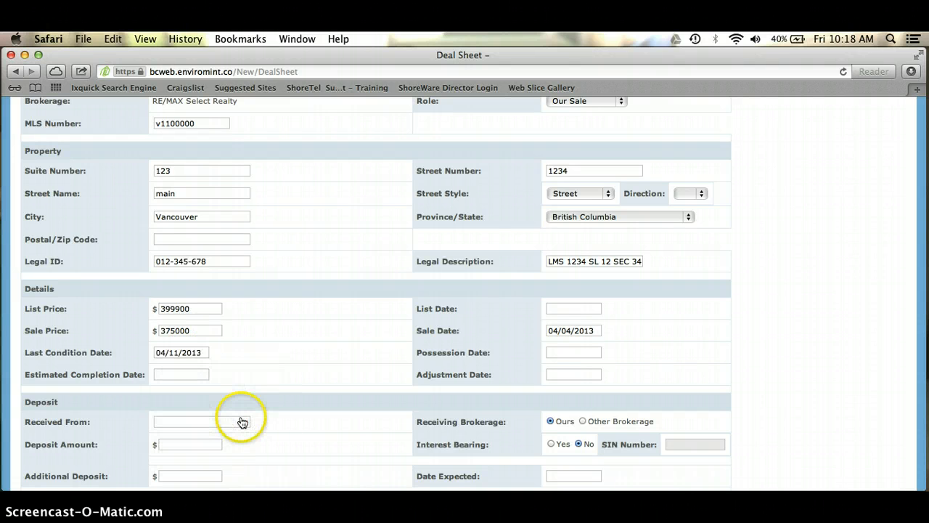
click(570, 351)
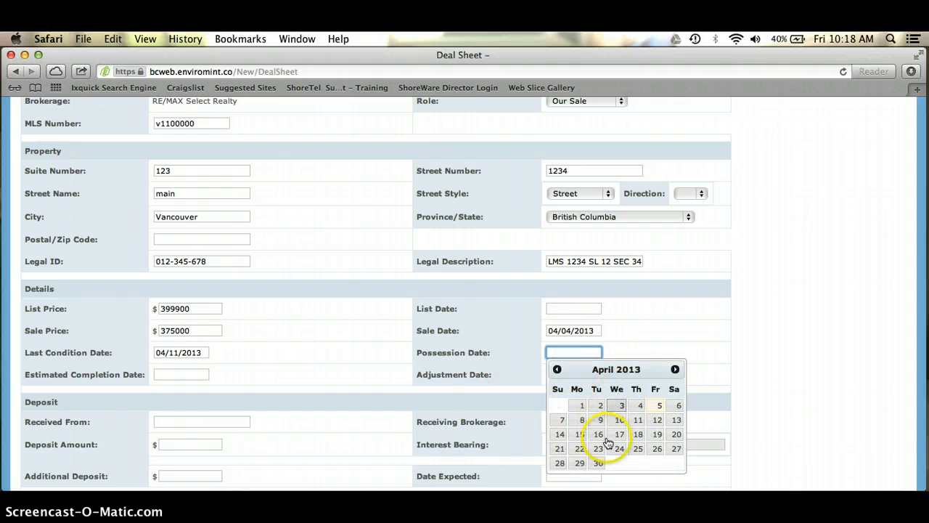
click(598, 465)
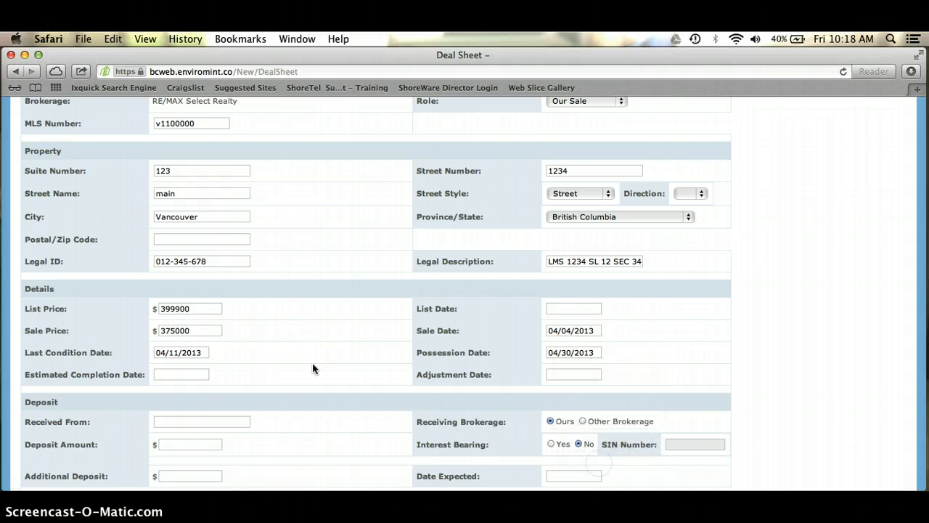
click(178, 372)
click(186, 358)
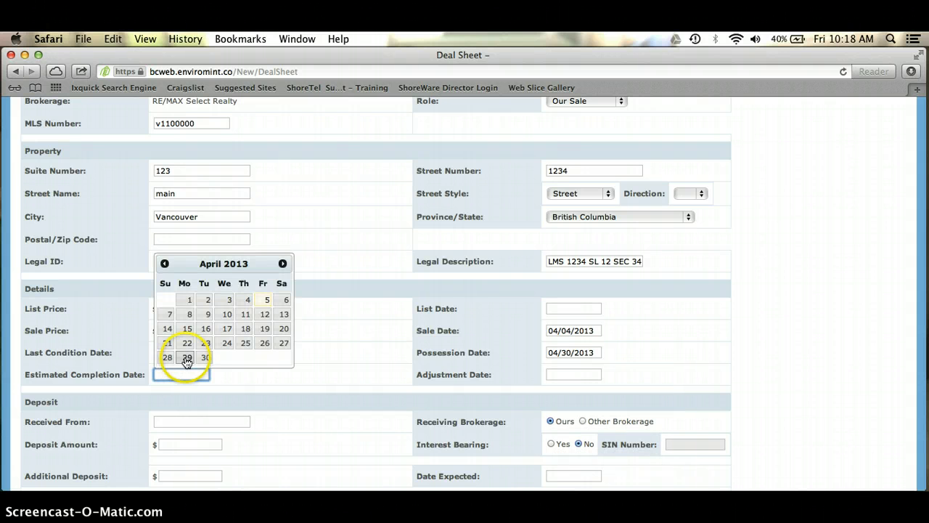
click(566, 374)
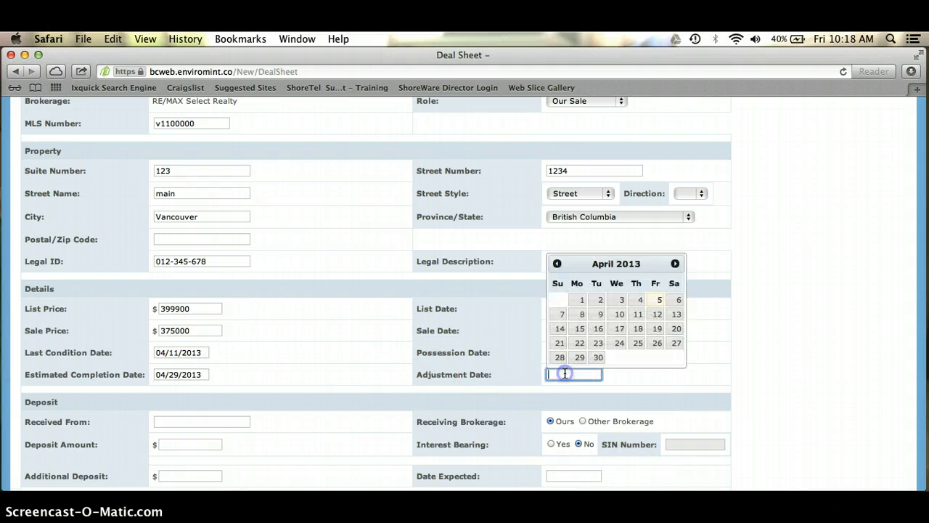
click(599, 357)
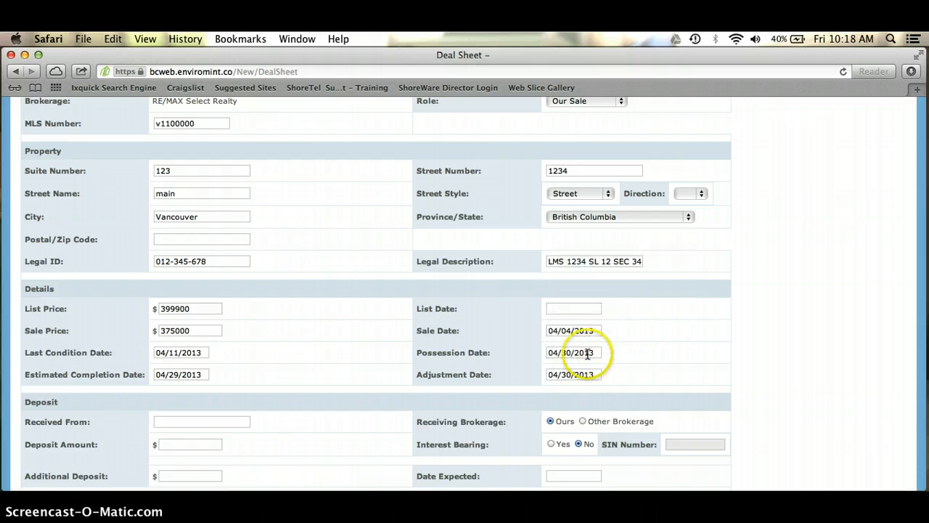
scroll(362, 351, down, 5)
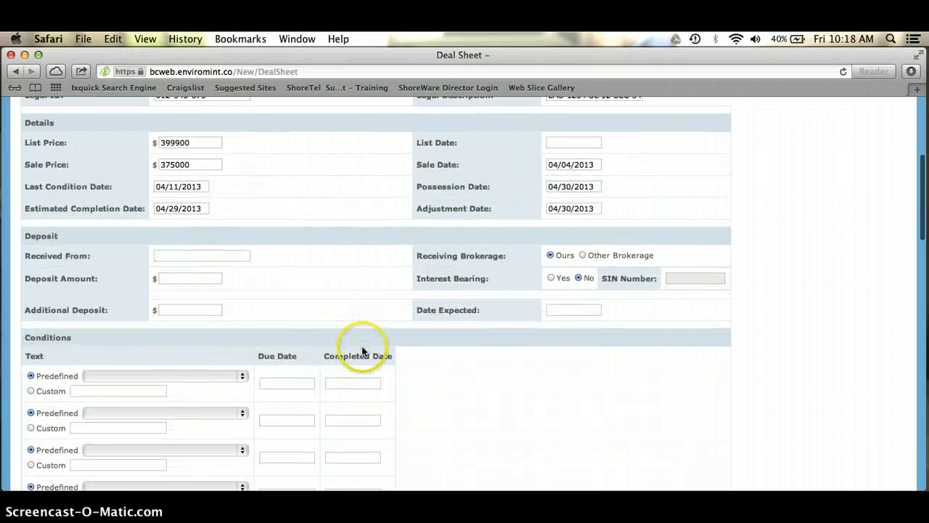
click(213, 256)
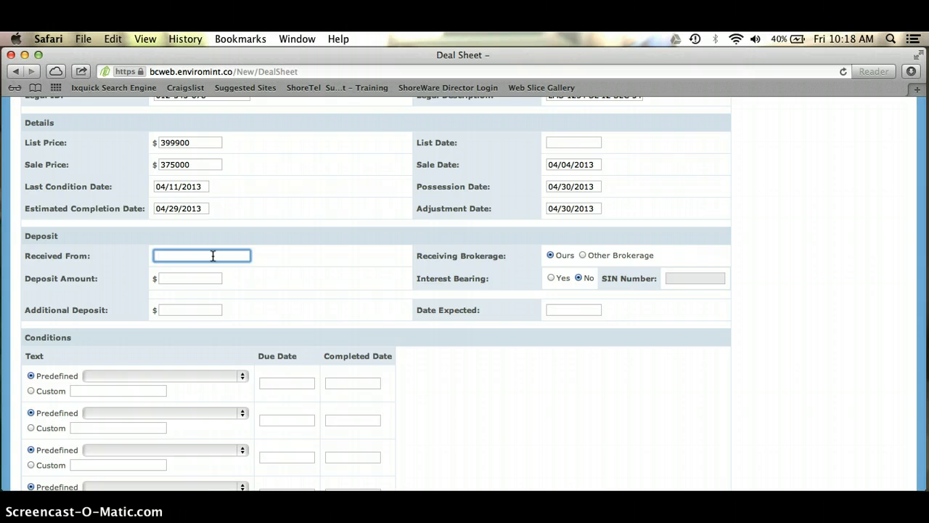
Enter the depositor's name, a 20000 deposit, 0 additional deposit and expected date 04/11/2013
text(Sally Smith)
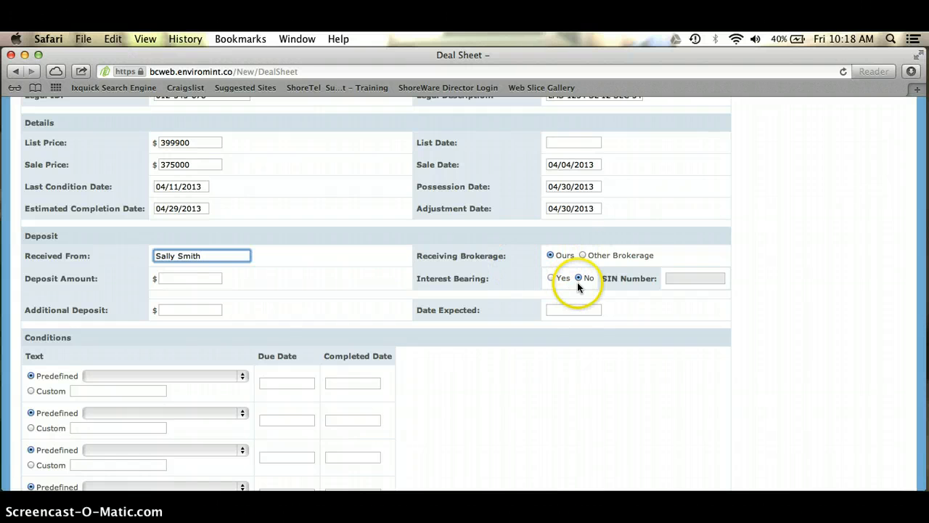
click(180, 276)
text(20000)
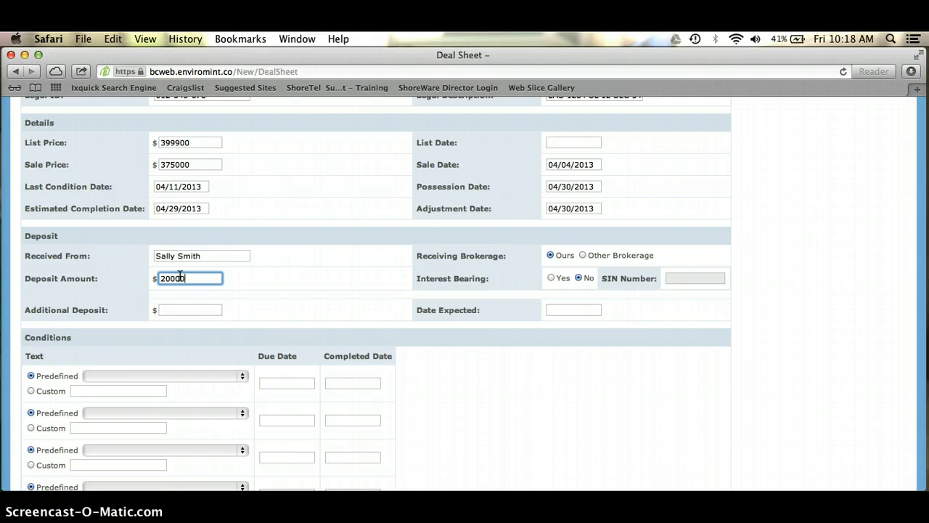
click(195, 308)
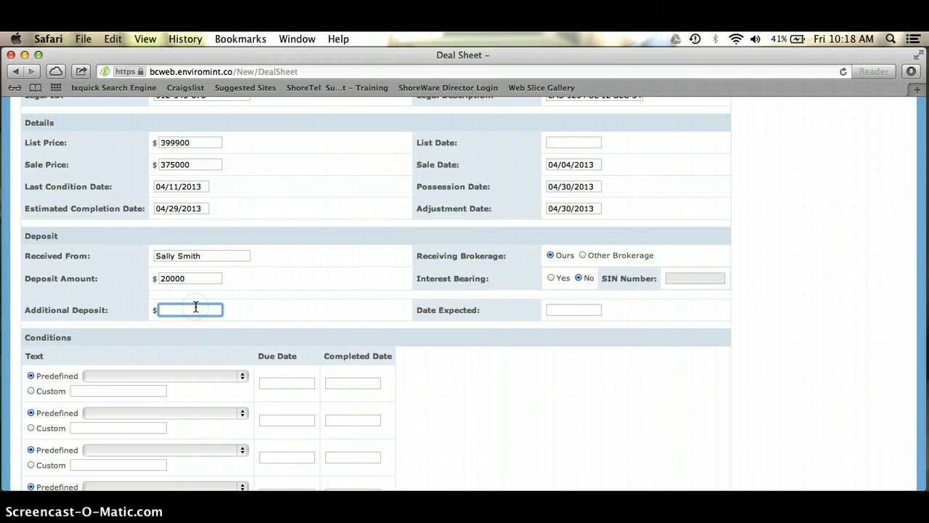
text(0)
click(570, 308)
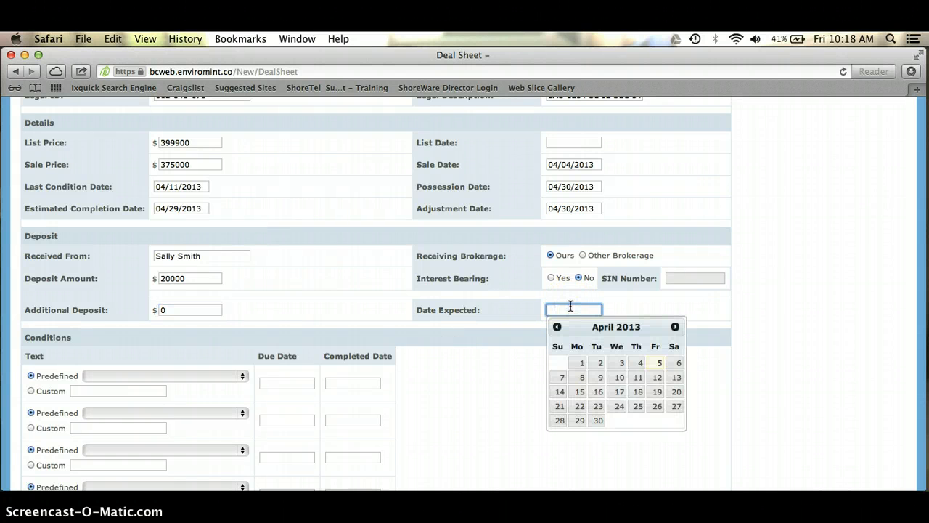
click(638, 376)
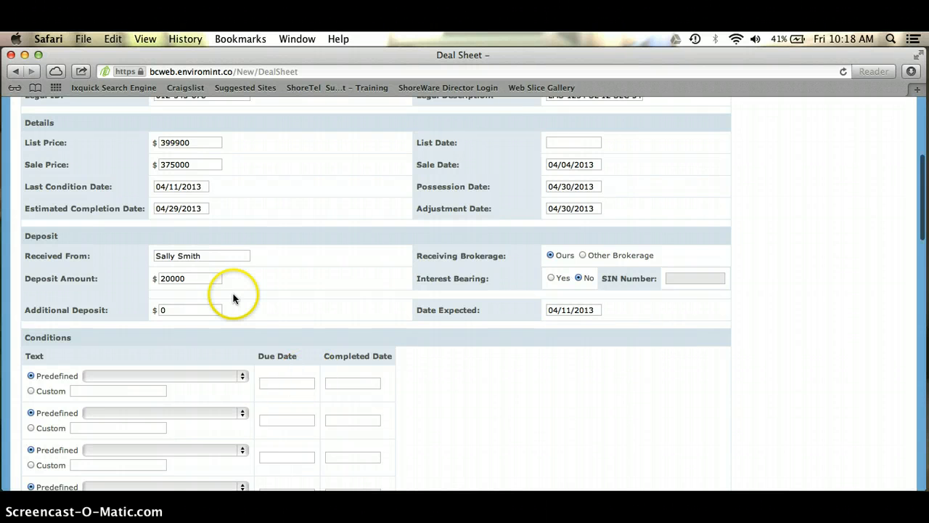
scroll(232, 294, down, 3)
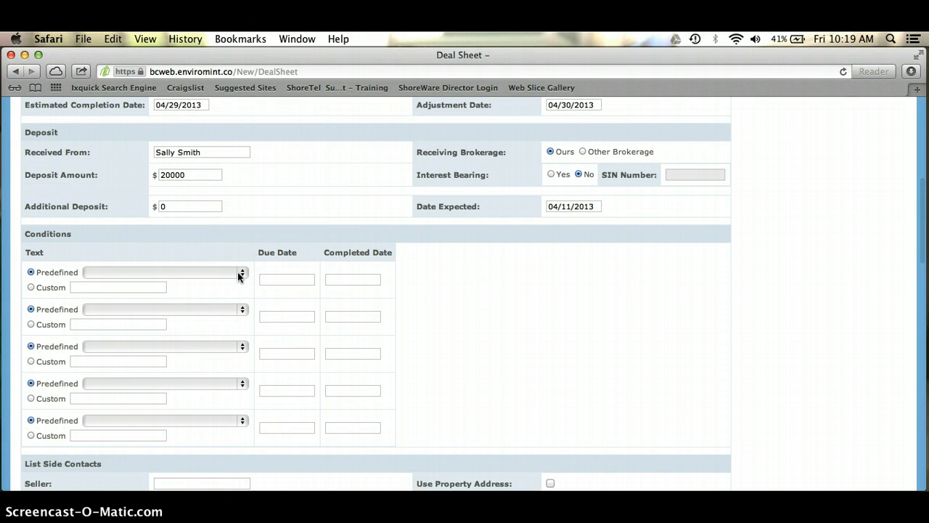
Add Financing as the first condition, due 04/11/2013
click(238, 274)
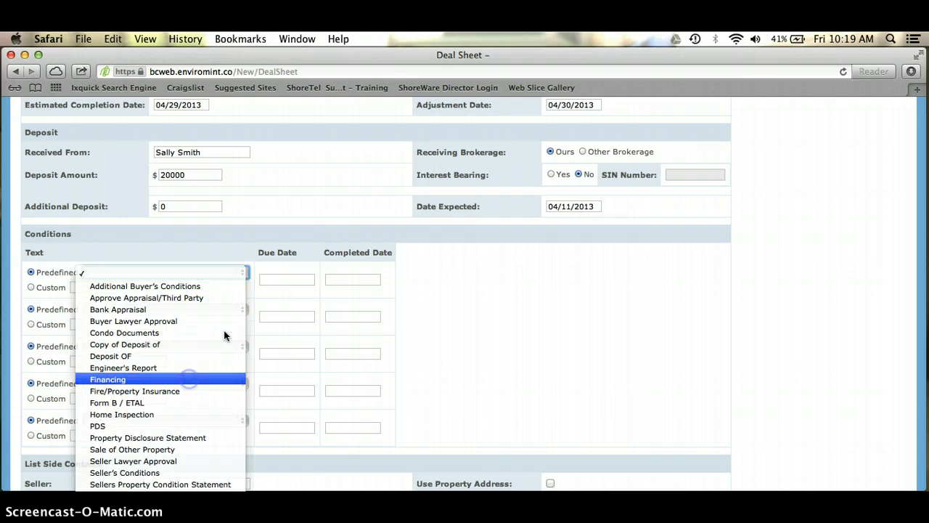
click(190, 378)
click(284, 280)
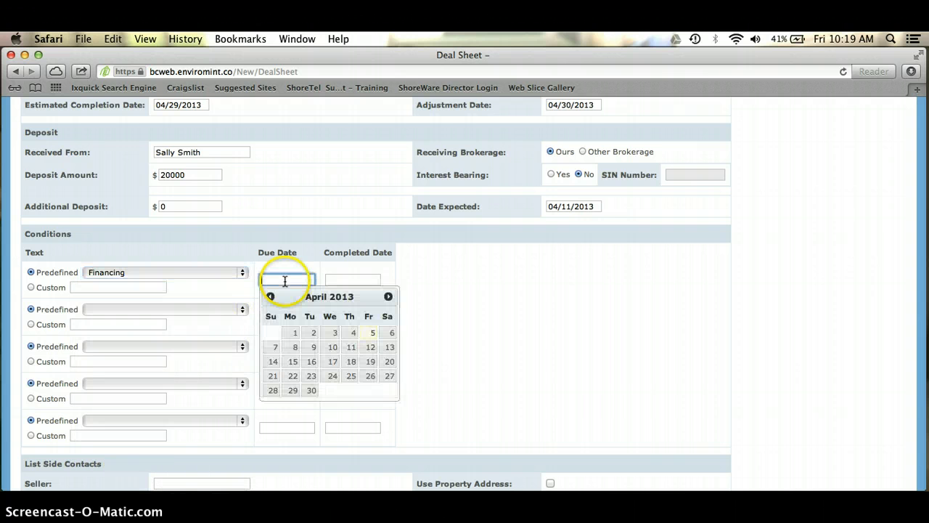
click(350, 347)
Add Home Inspection and PDS as the next conditions, both due 04/11/2013
click(244, 310)
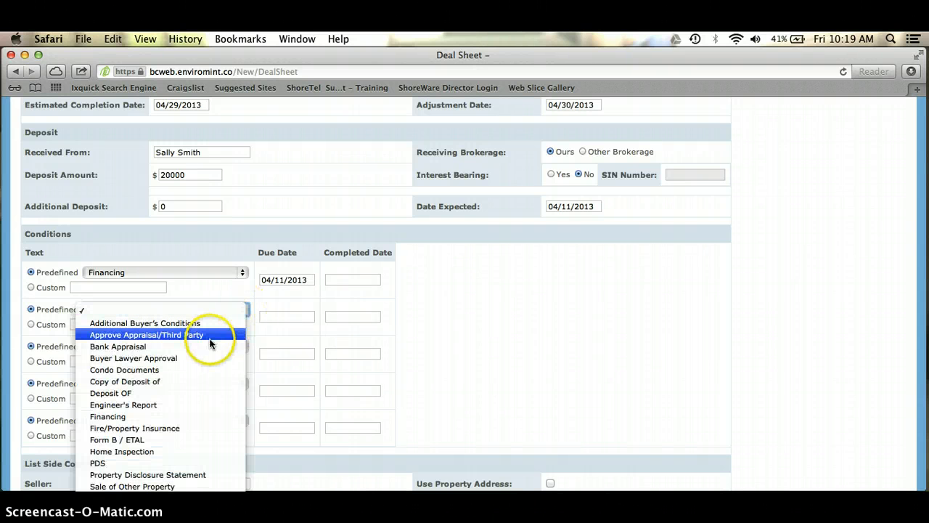
click(174, 451)
click(290, 314)
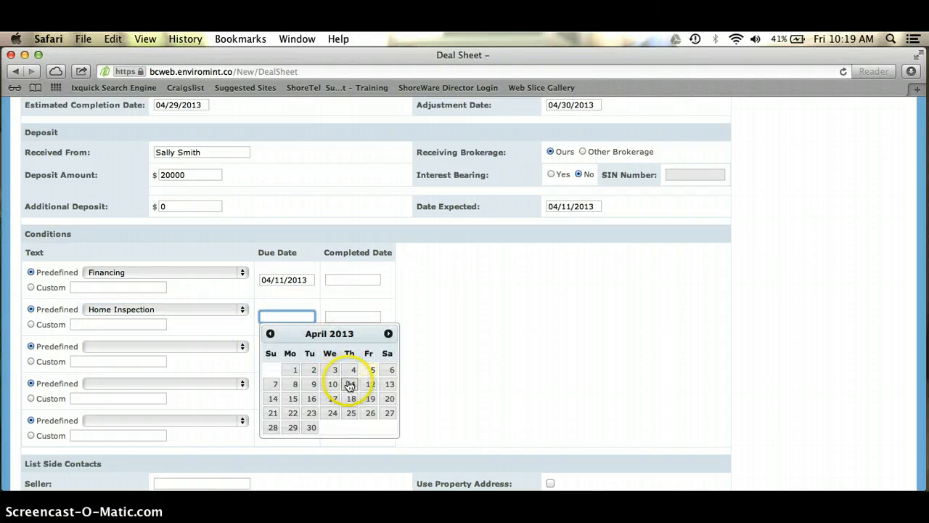
click(351, 383)
click(243, 347)
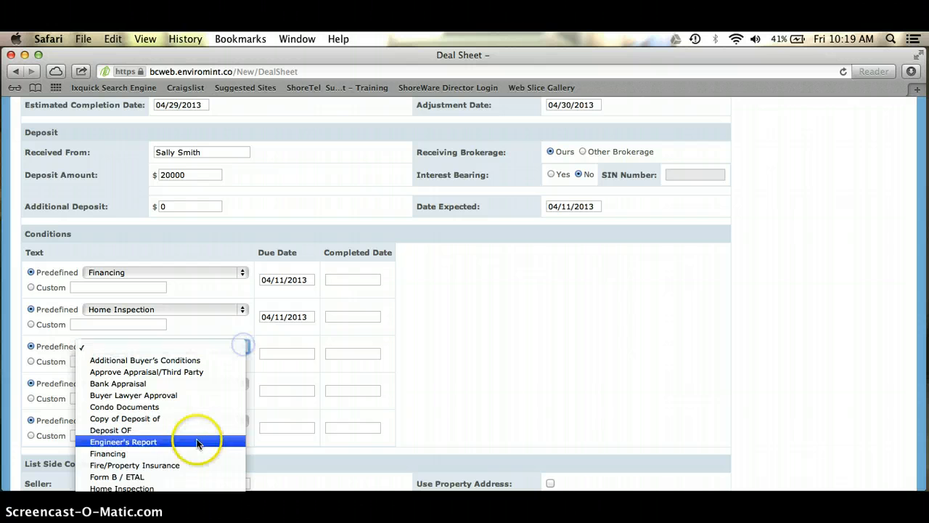
scroll(195, 463, down, 3)
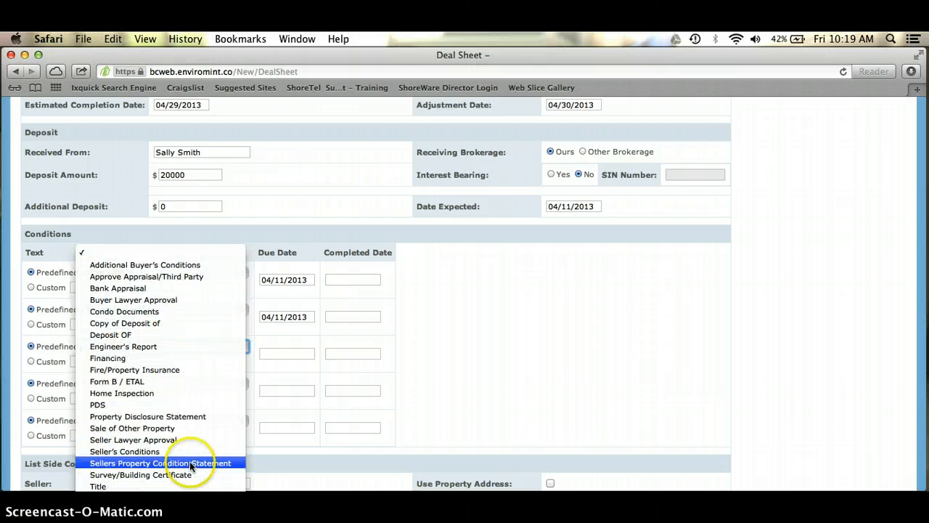
click(167, 404)
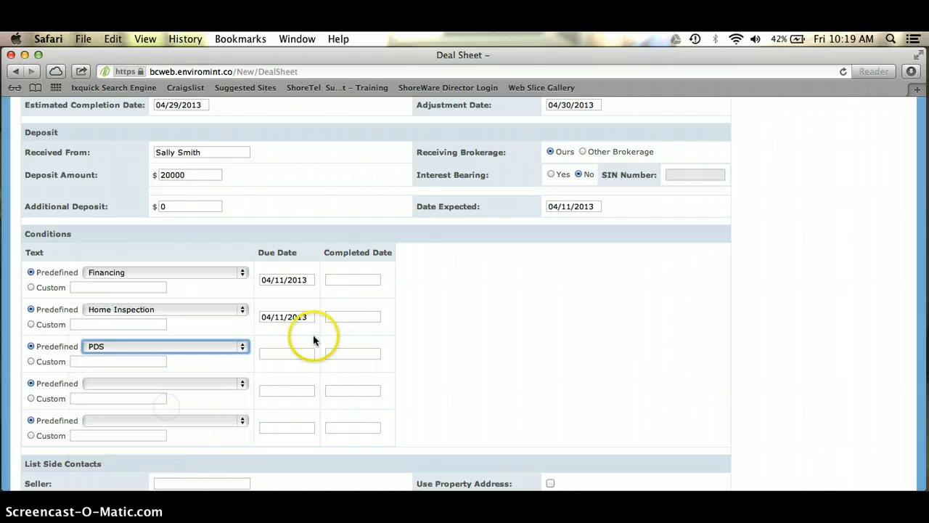
click(303, 351)
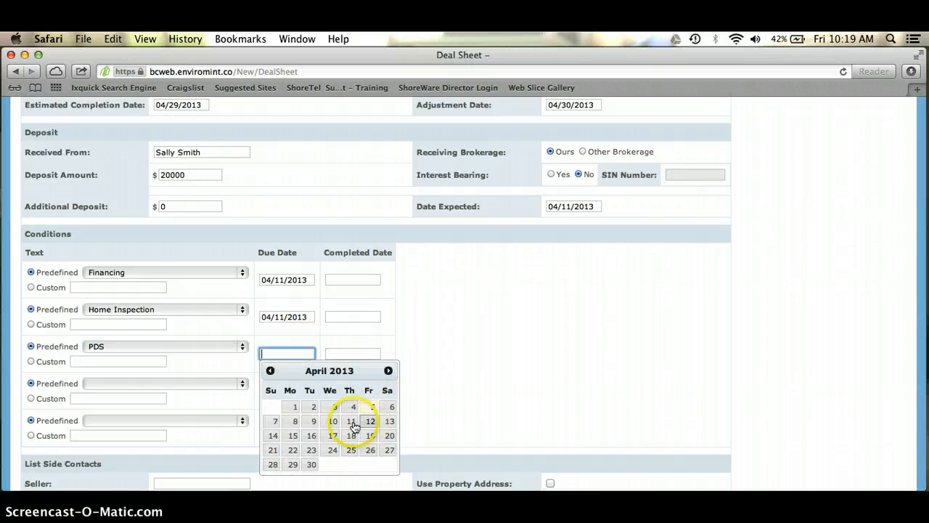
click(351, 421)
scroll(522, 394, down, 3)
Enter the seller's name and street address under List Side Contacts
scroll(522, 394, down, 2)
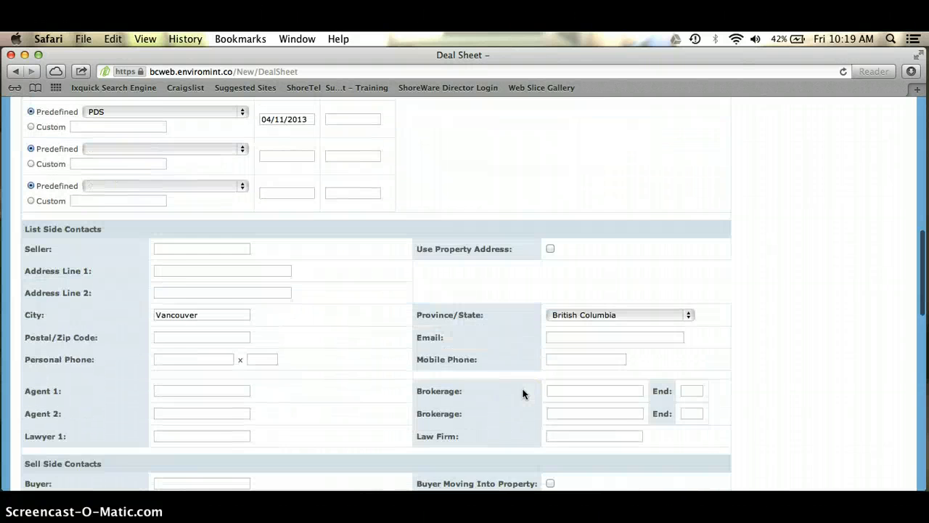
click(212, 189)
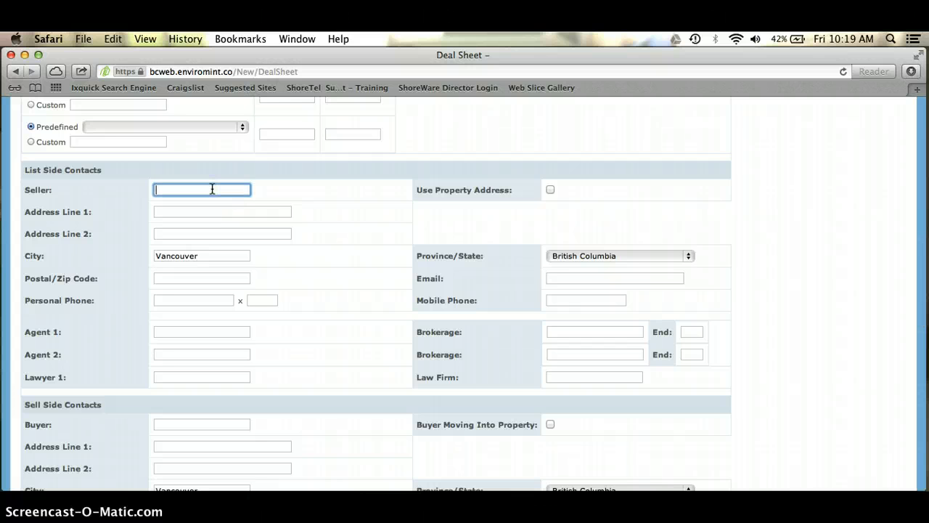
text(J. Smith)
click(185, 210)
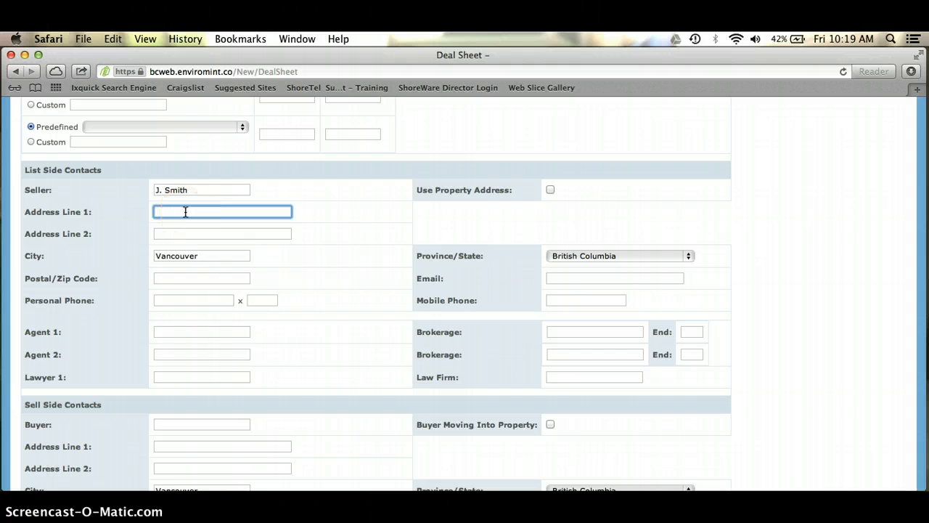
text(123 1224 Main)
click(199, 353)
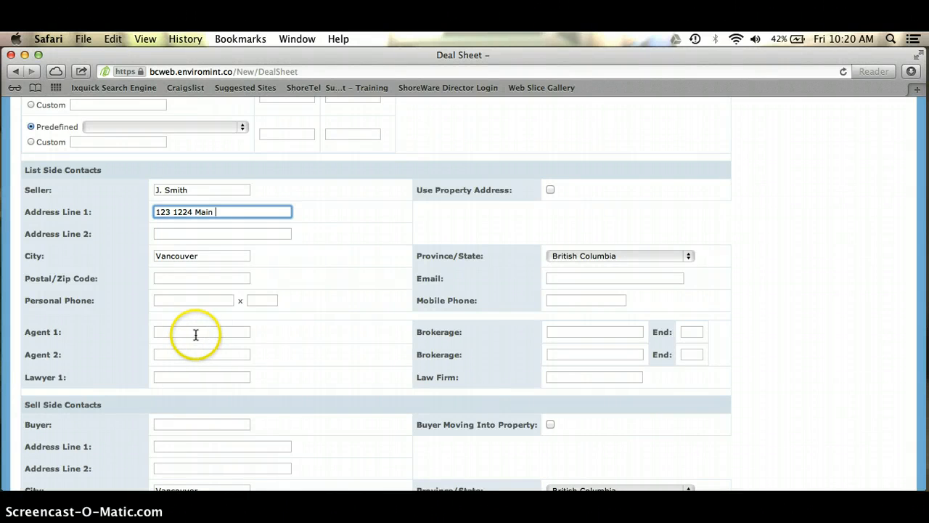
Enter the listing agent's name with ABC Realty as the brokerage
click(192, 331)
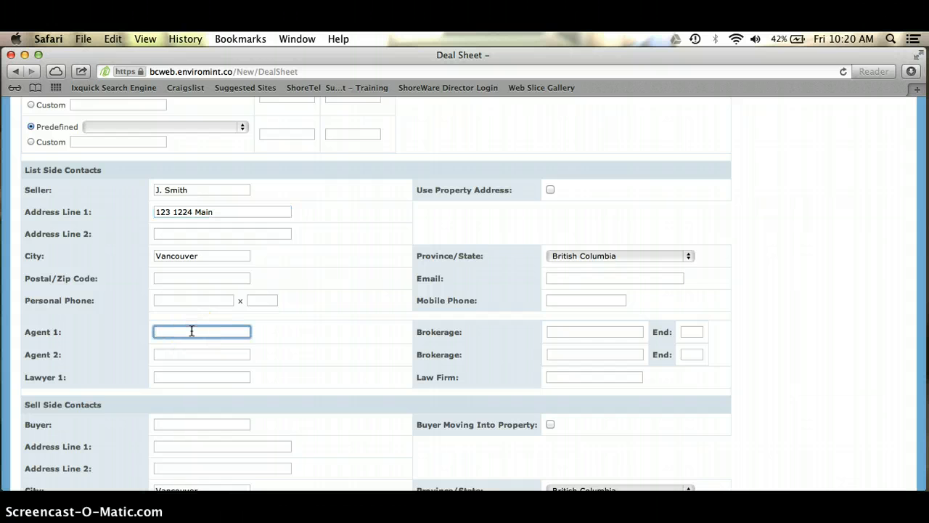
text(J Smith)
key(Tab)
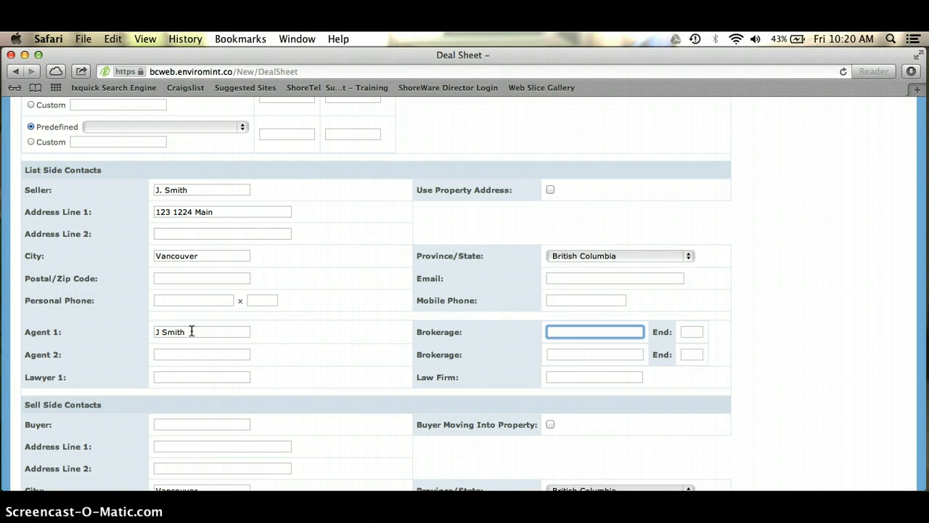
text(ABC Realty)
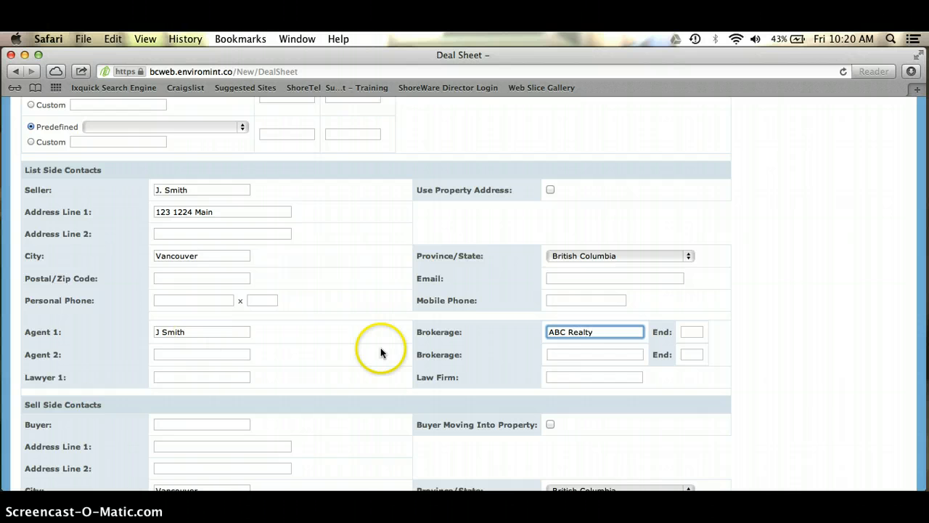
scroll(300, 404, down, 5)
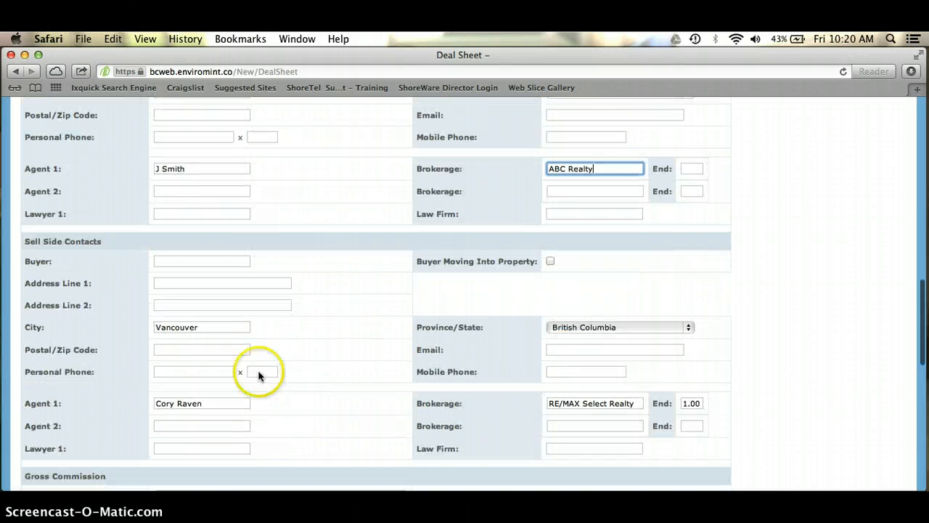
Enter the buyer's name, street address and mobile number, and tick Buyer Moving Into Property
click(185, 260)
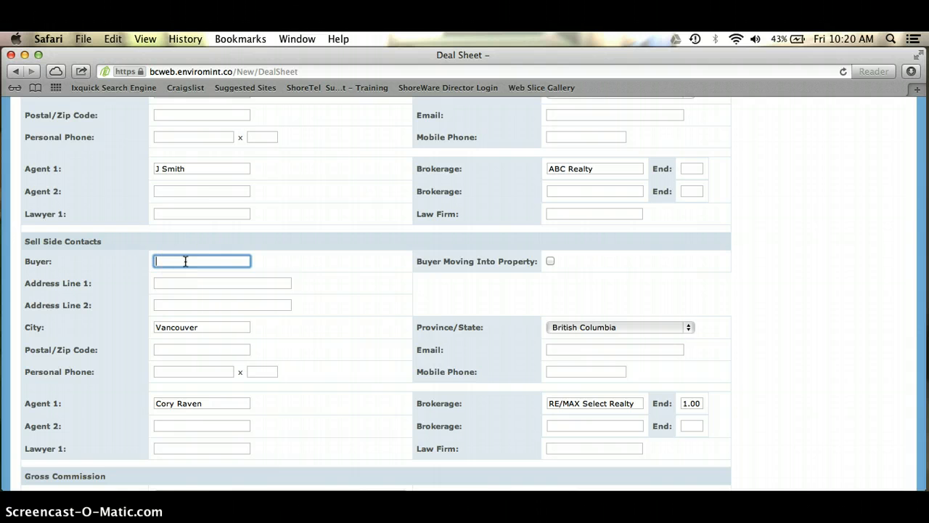
text(mith)
key(Tab)
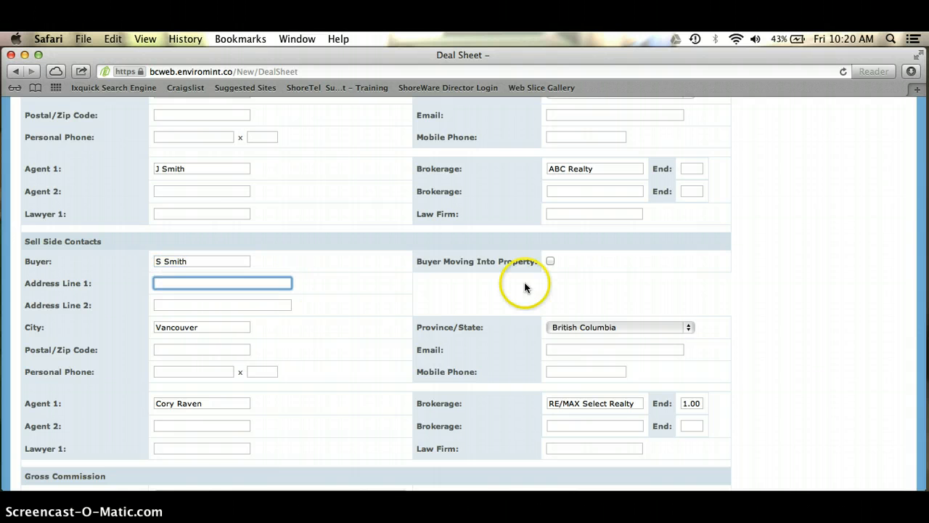
click(549, 262)
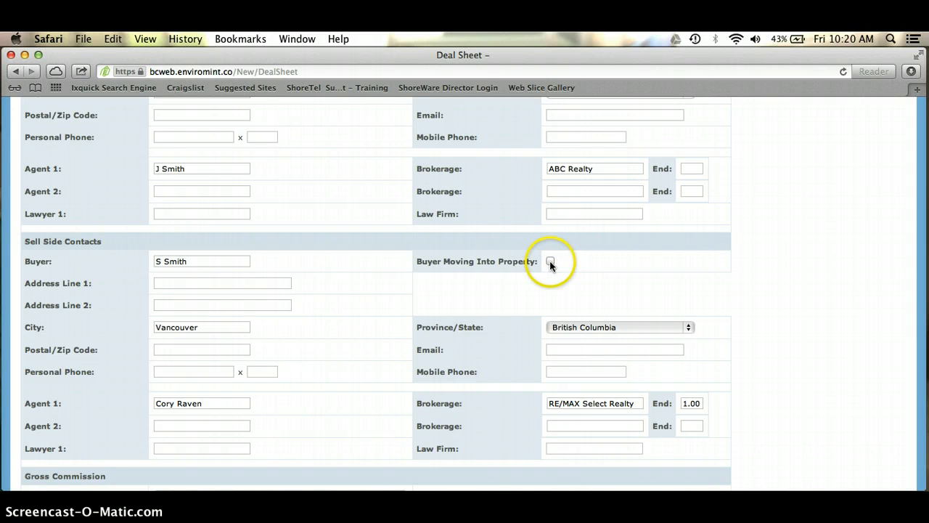
click(173, 282)
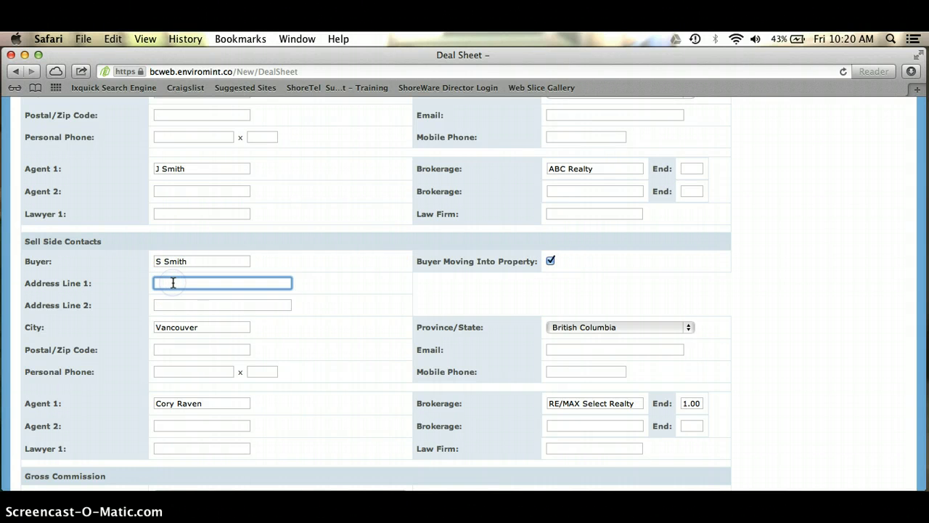
text(1)
text(04 1224 Main)
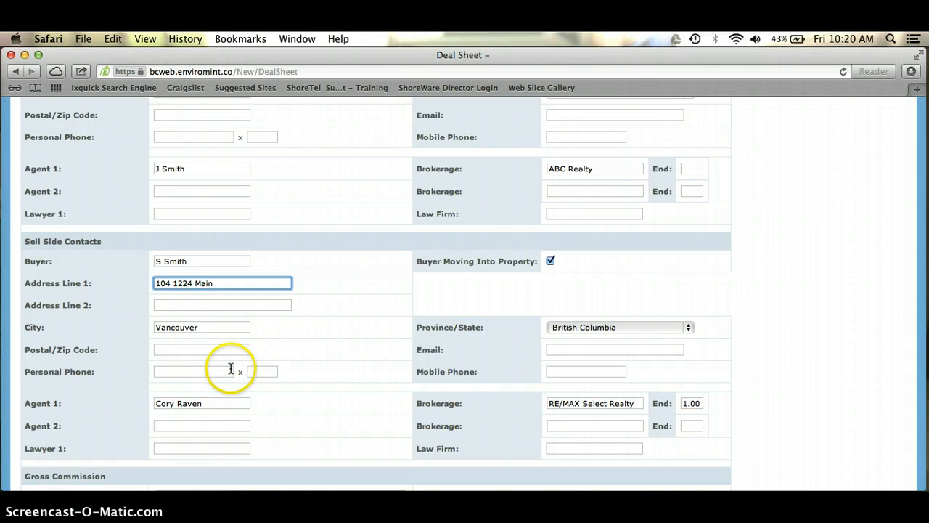
click(583, 370)
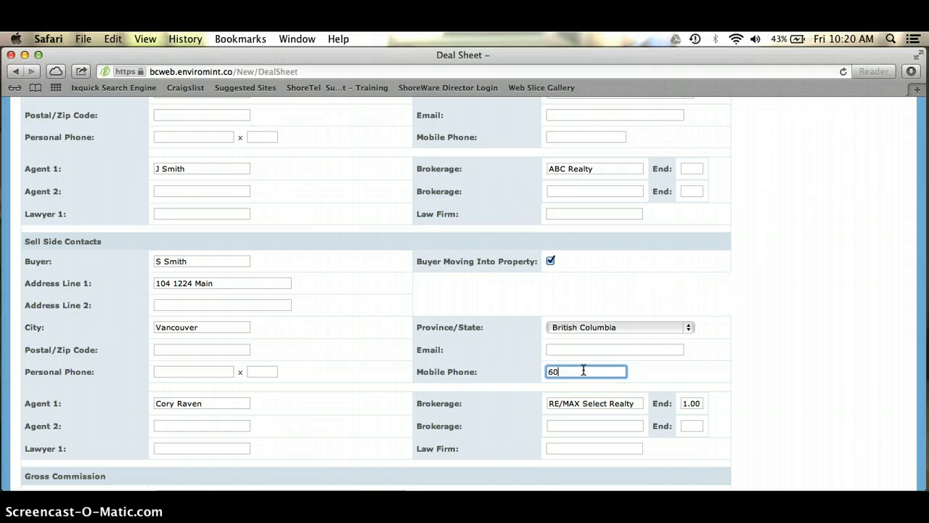
Add the second agent with RE/MAX Select at End 25 and change Agent 1 to End 75
scroll(485, 394, down, 3)
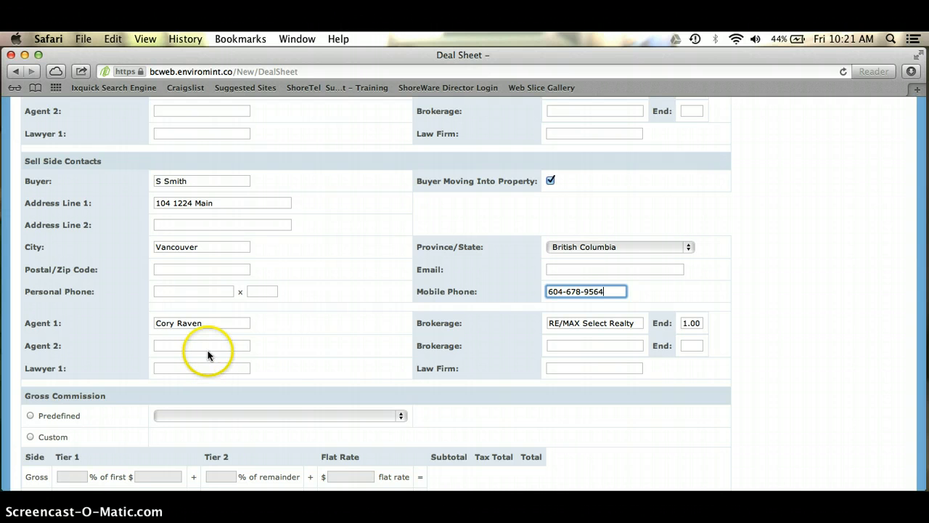
click(208, 341)
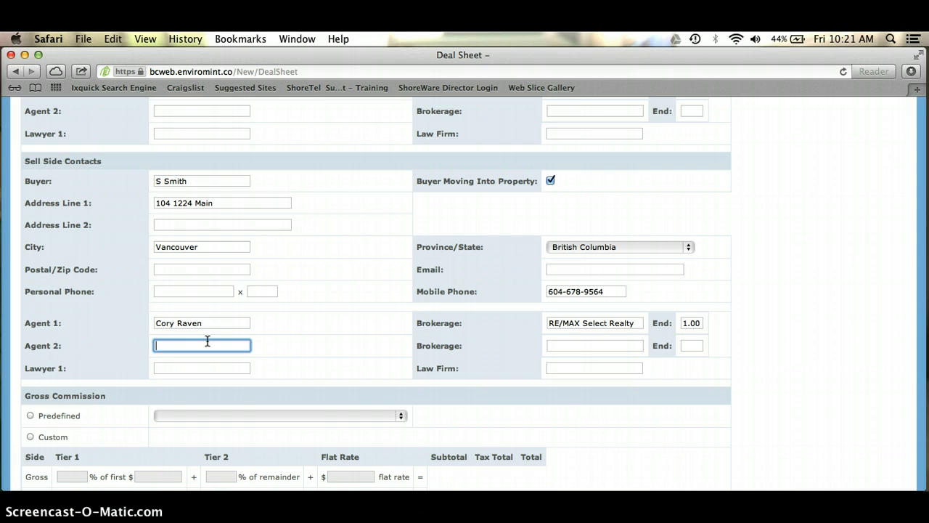
text(K. Smythe)
click(584, 346)
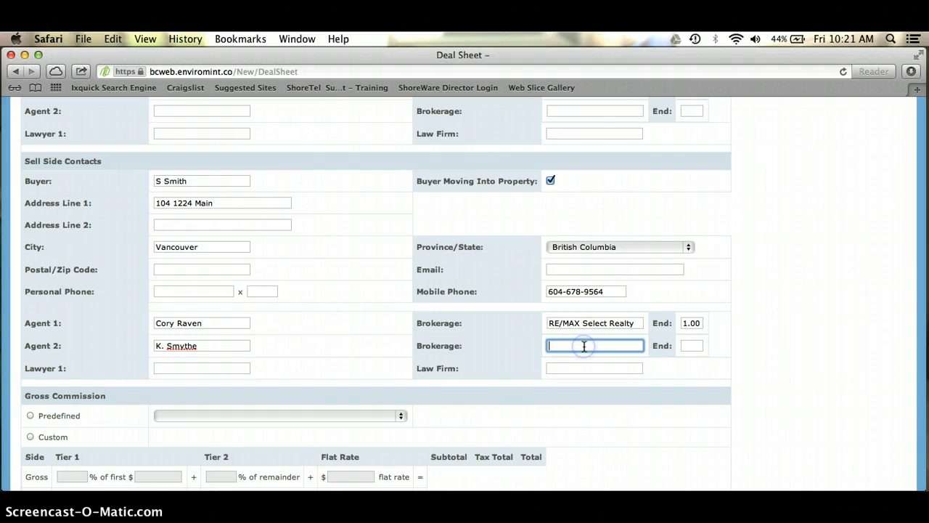
text(RE/MAX Select)
key(Tab)
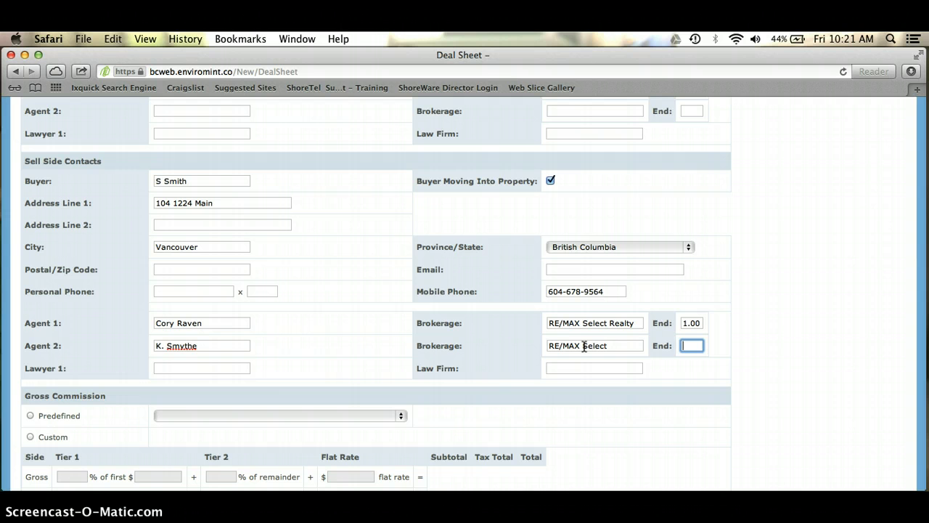
text(25)
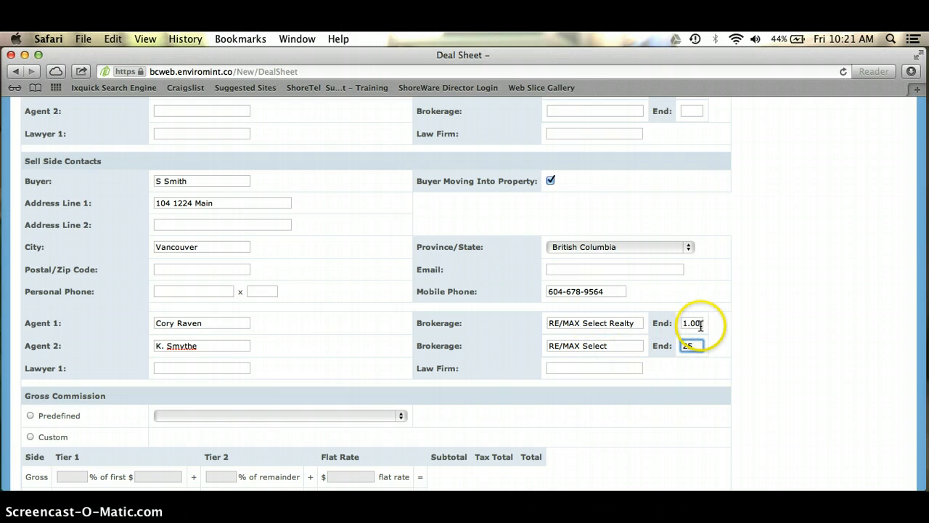
click(700, 325)
key(BackSpace)
key(BackSpace)
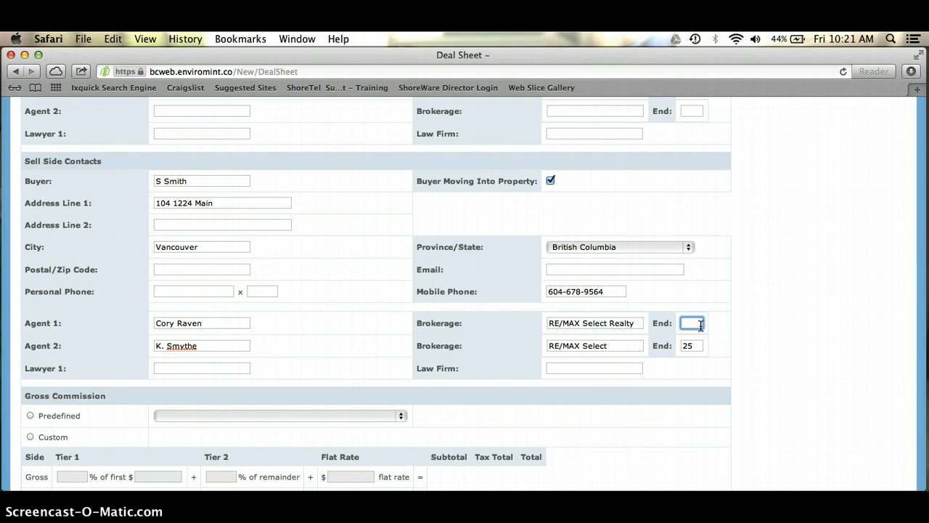
text(75)
key(BackSpace)
key(BackSpace)
scroll(701, 326, down, 5)
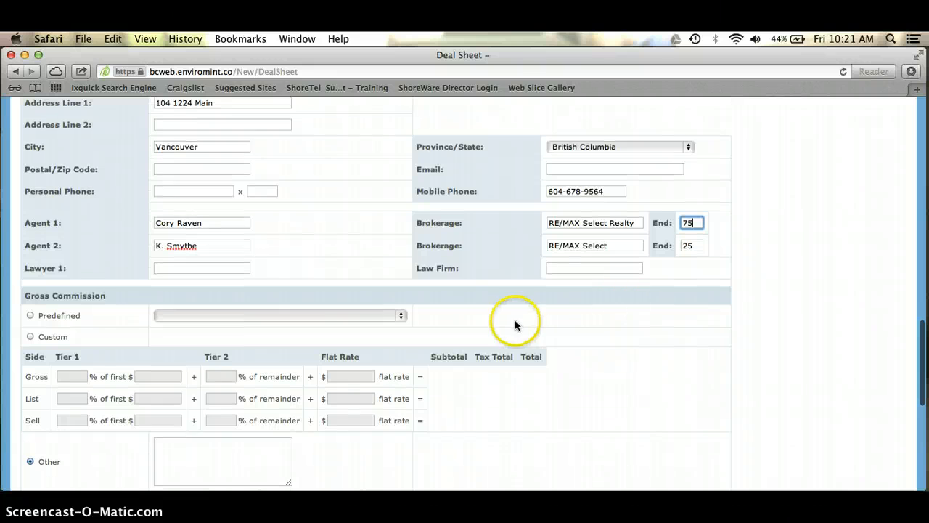
click(40, 315)
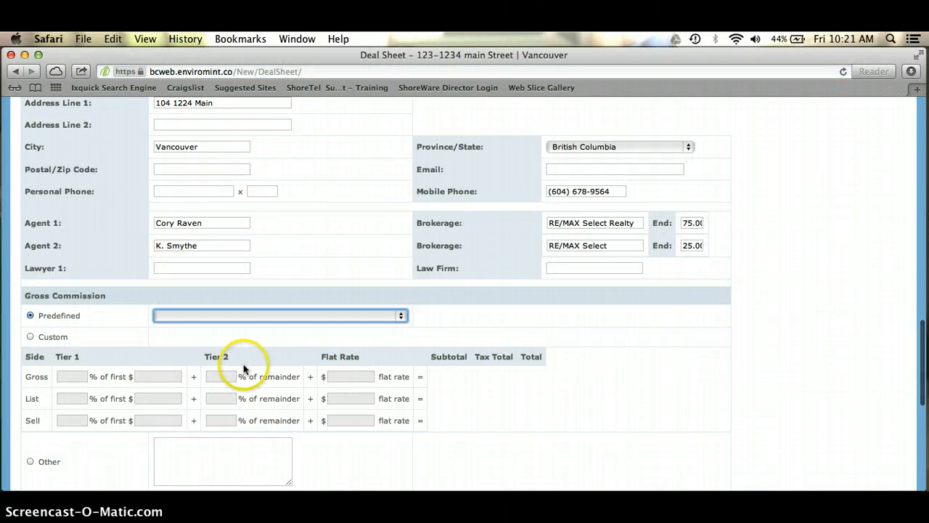
click(401, 317)
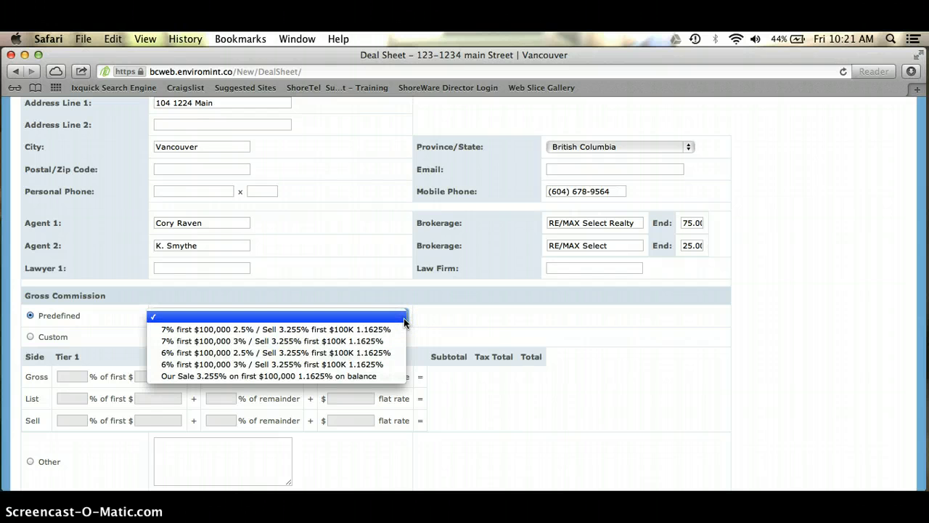
click(368, 380)
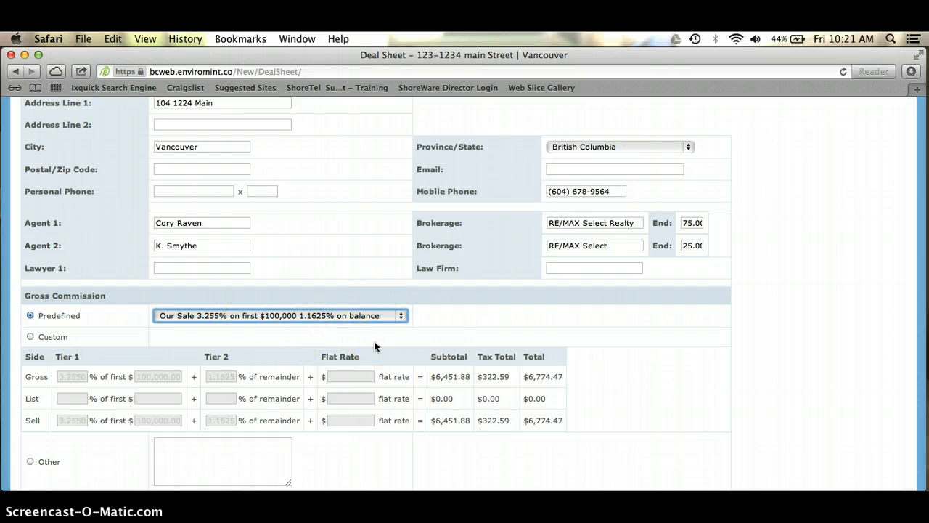
scroll(375, 346, down, 3)
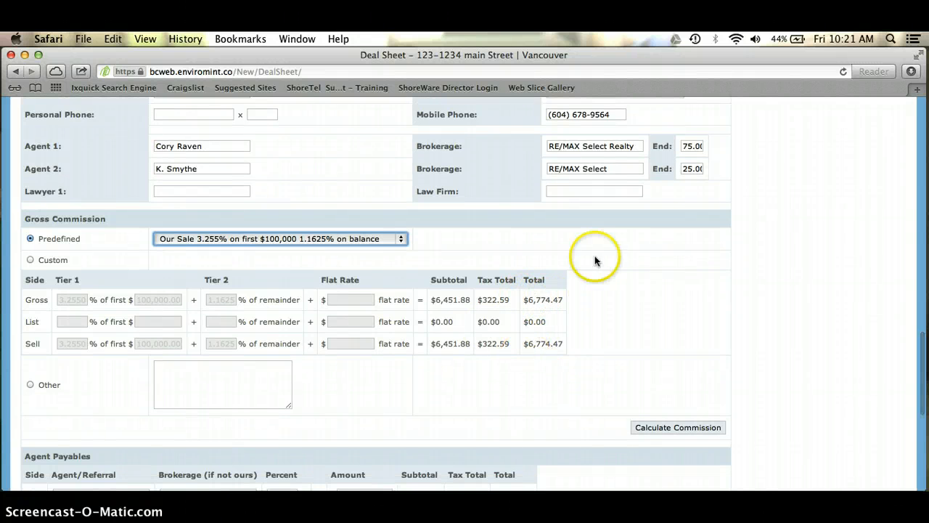
scroll(316, 421, down, 3)
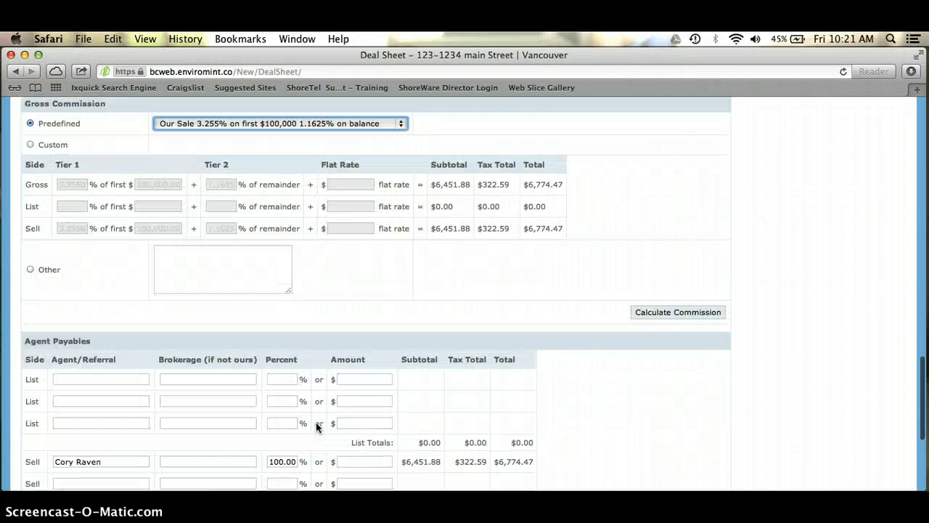
scroll(316, 422, down, 1)
scroll(317, 426, down, 3)
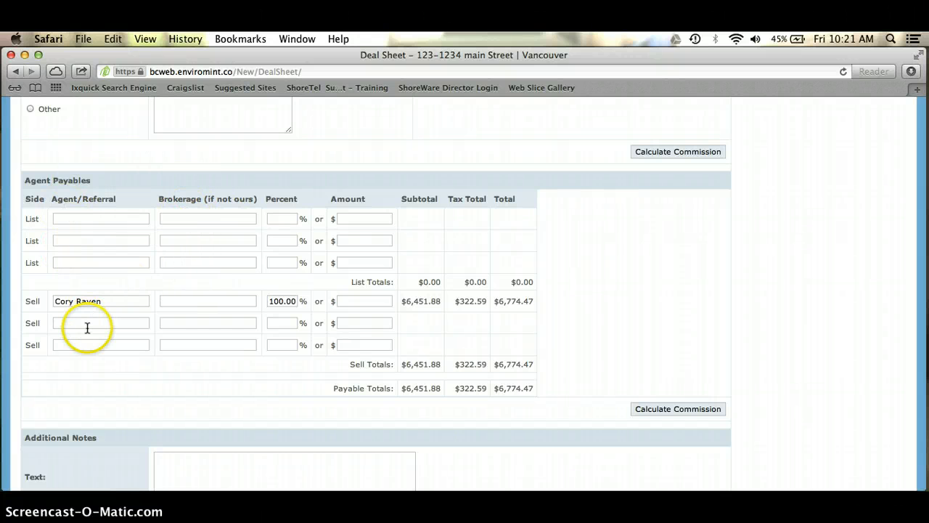
scroll(88, 375, up, 5)
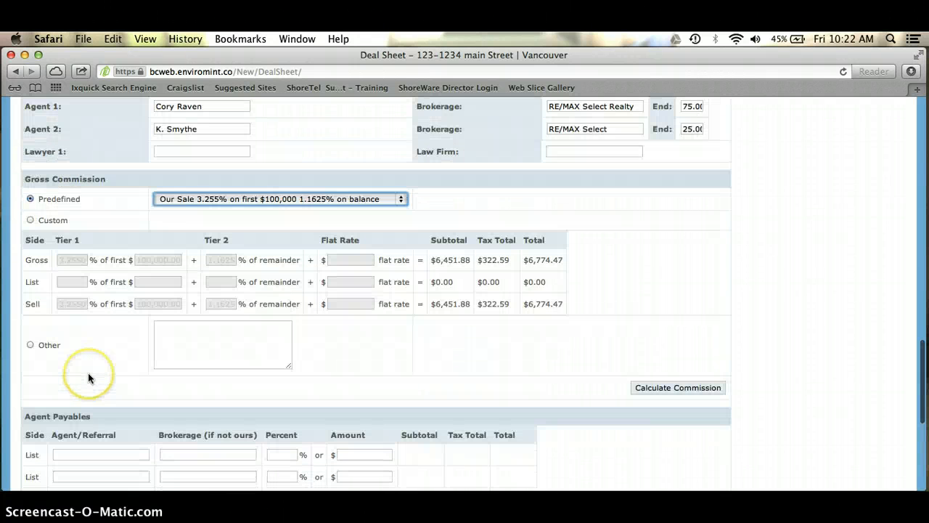
scroll(421, 327, up, 2)
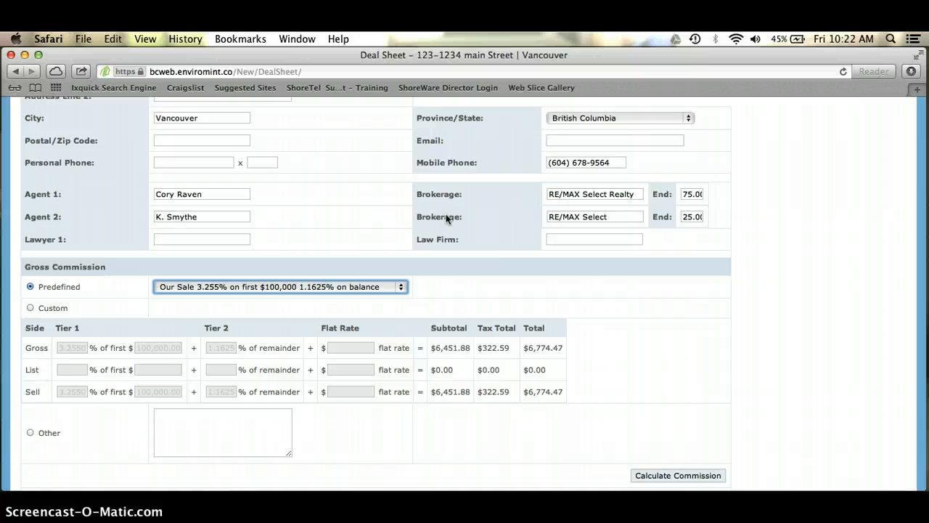
Add the second agent in the next Sell payables row at 25%
scroll(446, 218, down, 10)
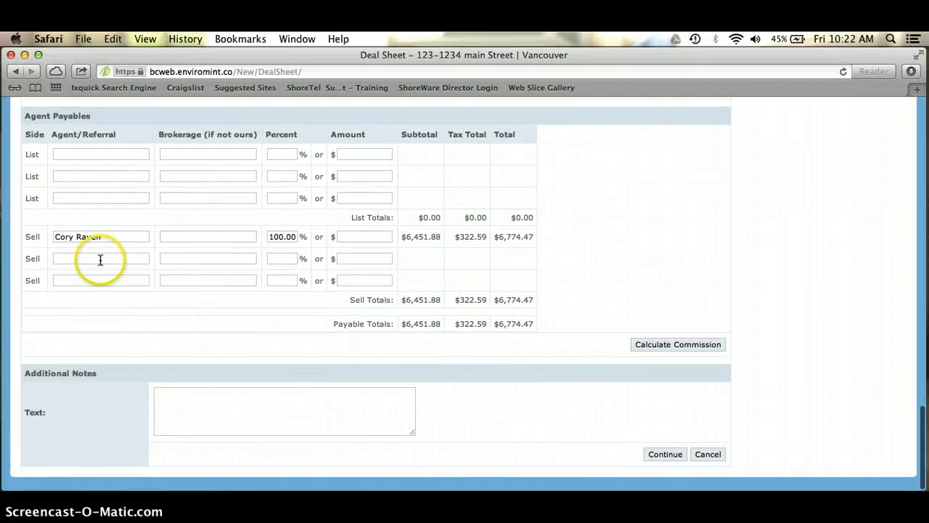
click(89, 255)
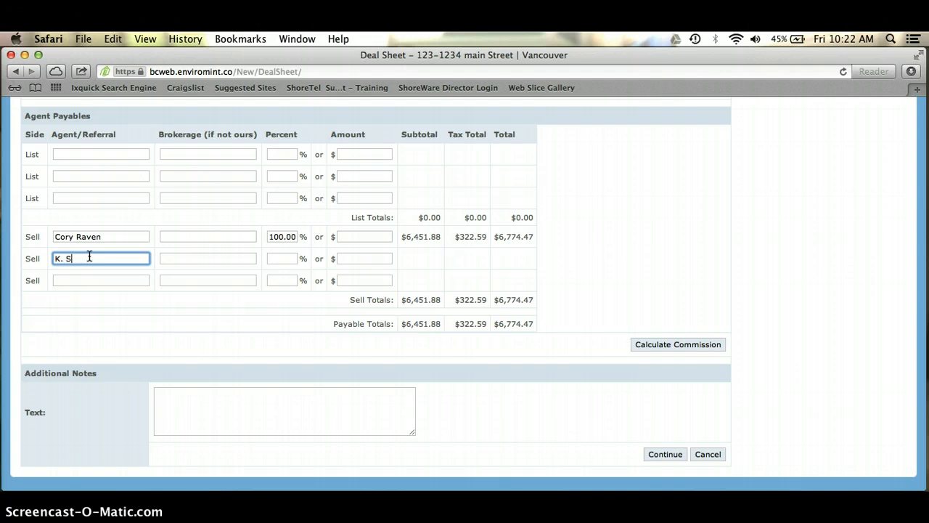
text(K. Smythe)
key(Tab)
key(Tab)
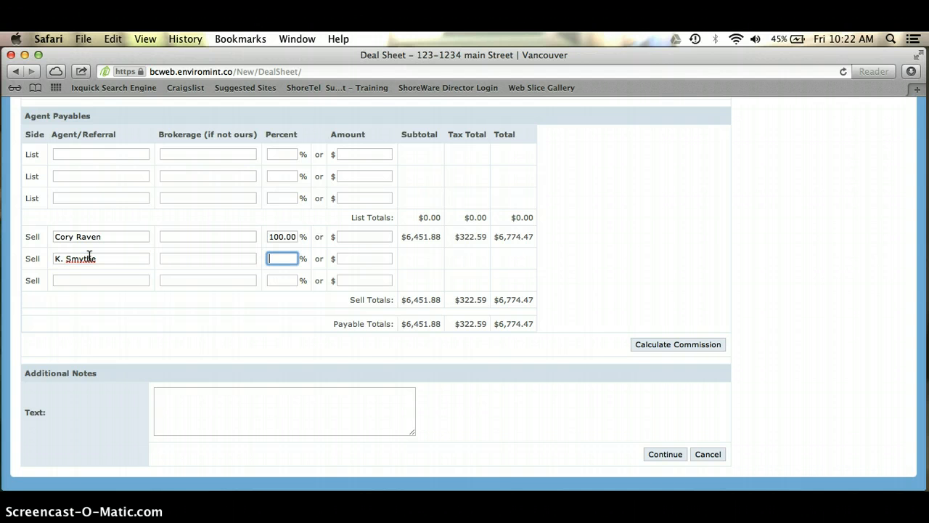
text(25)
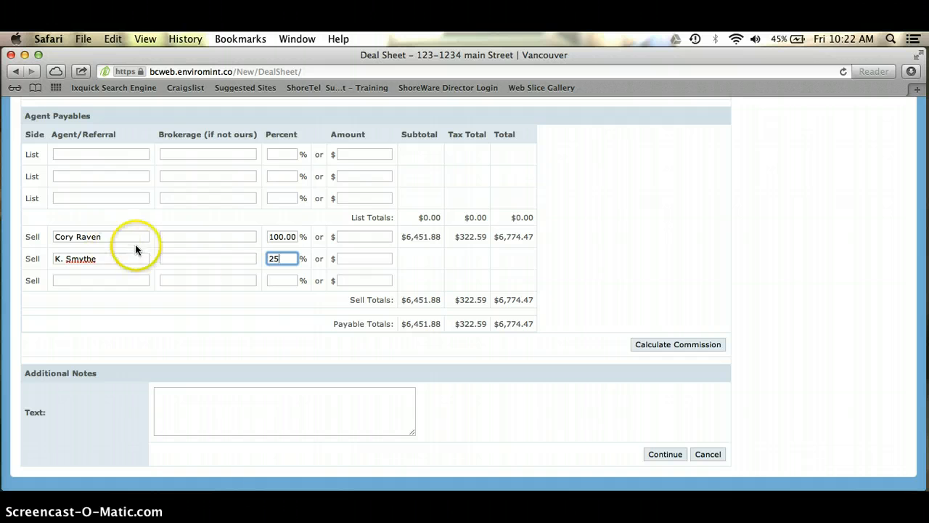
Change the first agent's share from 100% to 75% and recalculate commission to $5,080.86 and $1,693.62
double_click(290, 236)
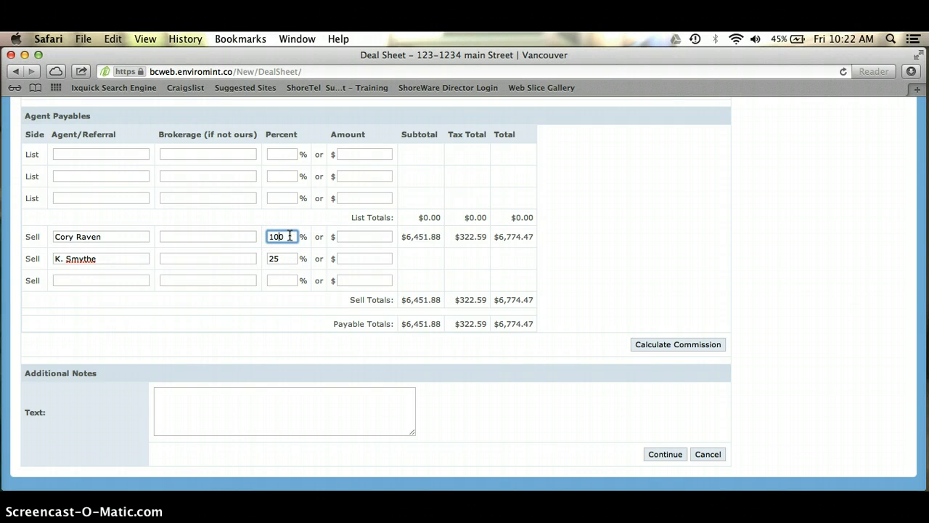
key(BackSpace)
key(BackSpace)
key(BackSpace)
click(293, 236)
text(0)
key(BackSpace)
text(75)
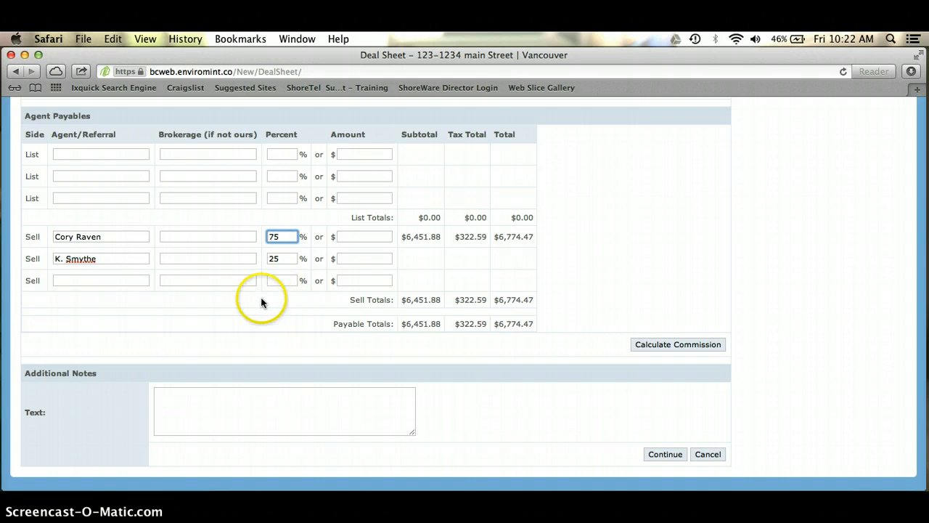
click(247, 281)
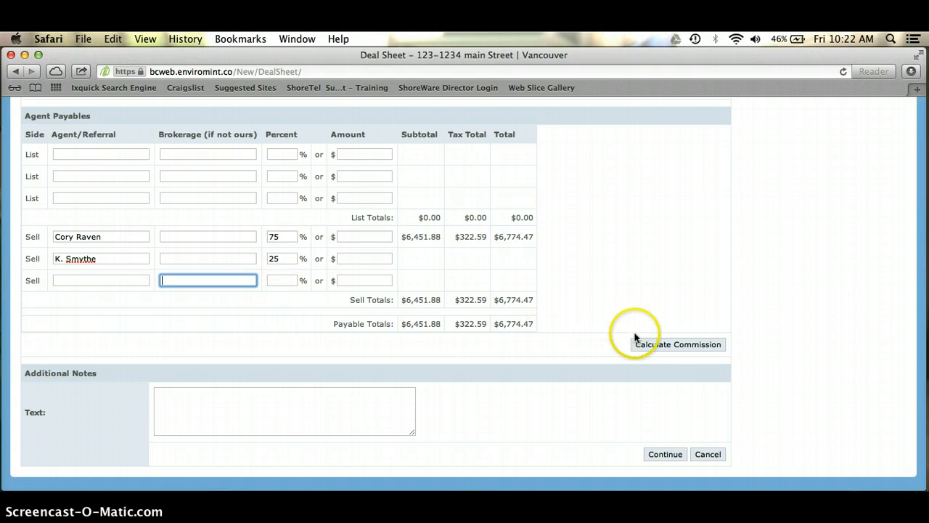
click(653, 344)
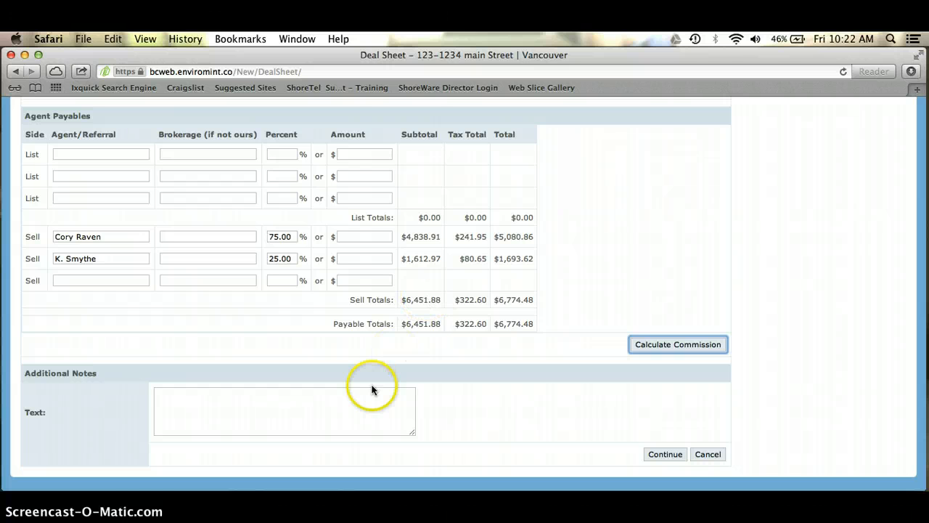
Add the note 'lawyer info to come after sub removal' in Additional Notes and save the deal sheet
click(305, 418)
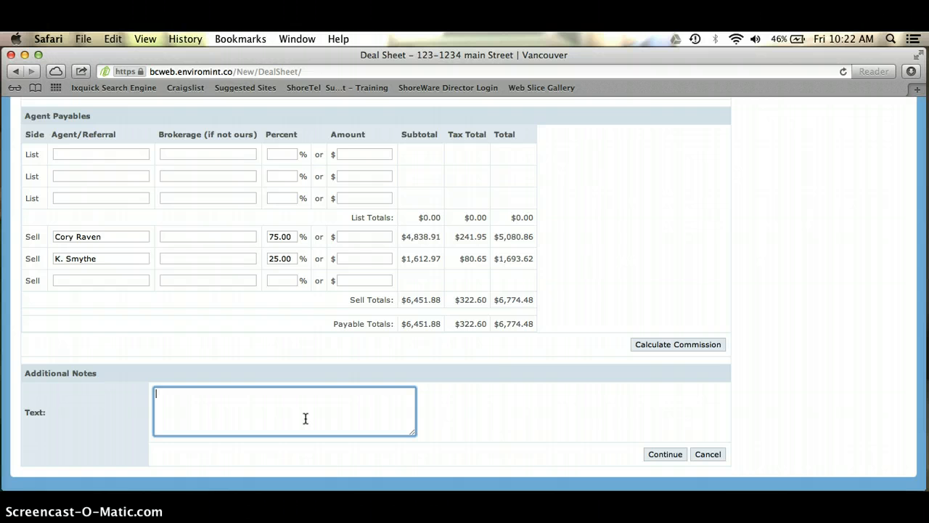
text(lawyer info to come after sub removal)
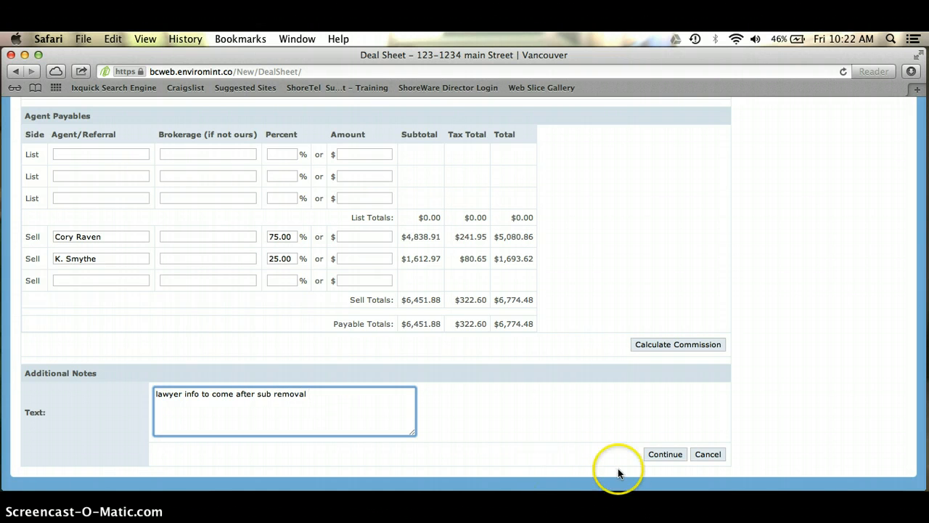
click(662, 454)
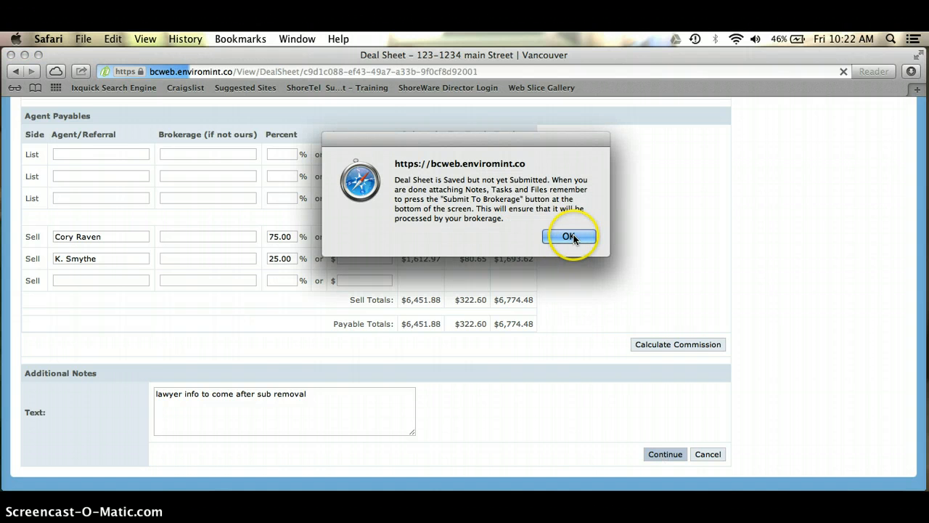
Dismiss the saved-but-not-submitted notice and review the Notes & Tasks and Files sections
click(572, 238)
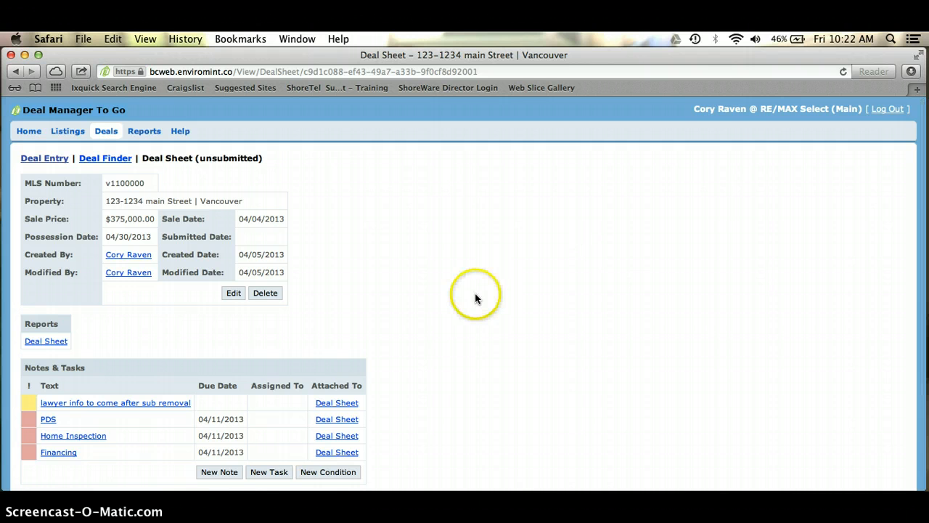
scroll(476, 298, down, 2)
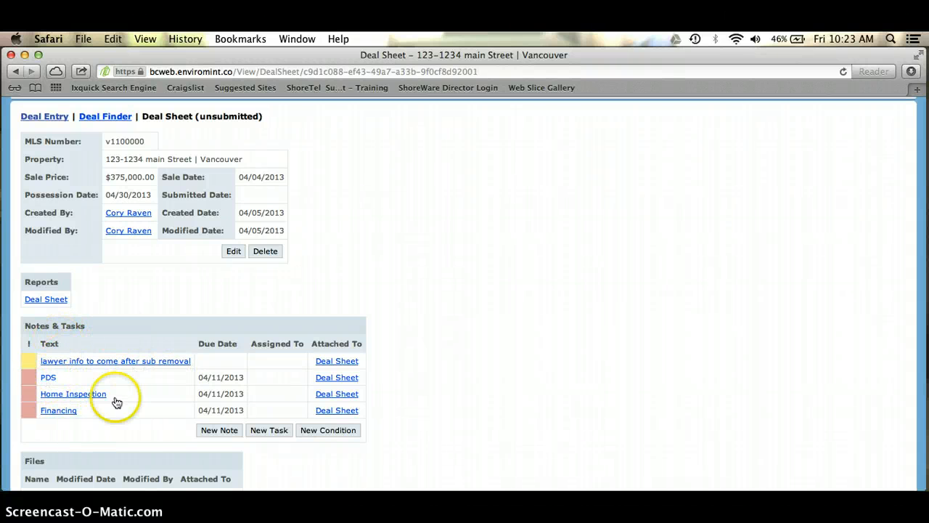
scroll(166, 388, down, 2)
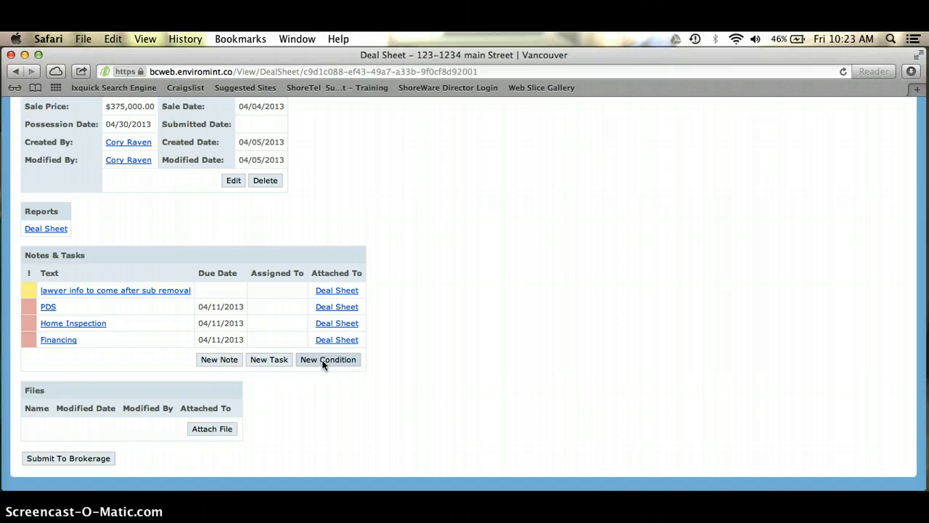
Attach cbcstudylesson77.pdf from Downloads to a new file attachment for the deal
click(214, 430)
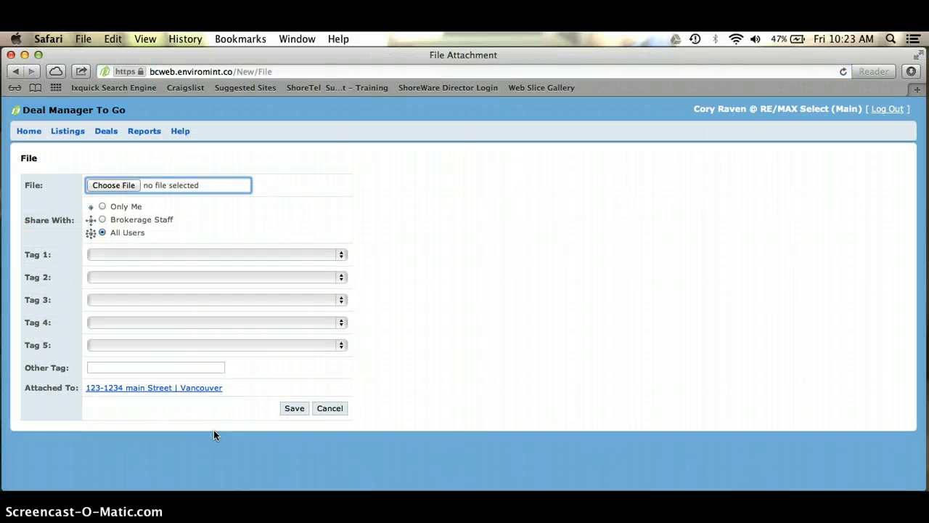
click(116, 185)
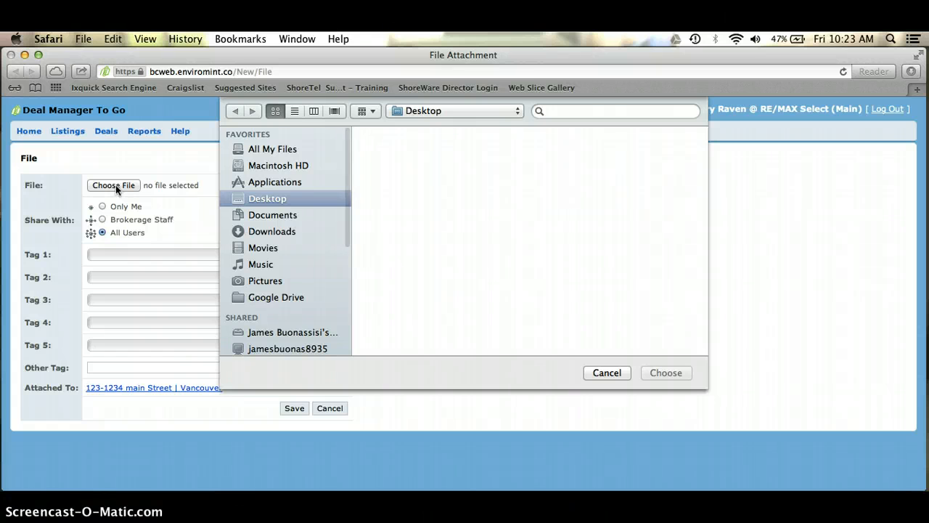
click(283, 232)
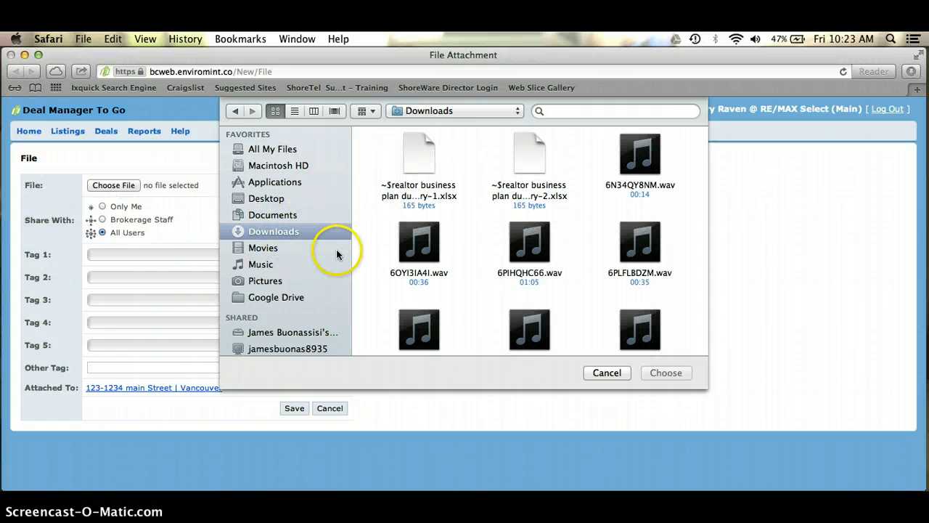
scroll(639, 290, down, 5)
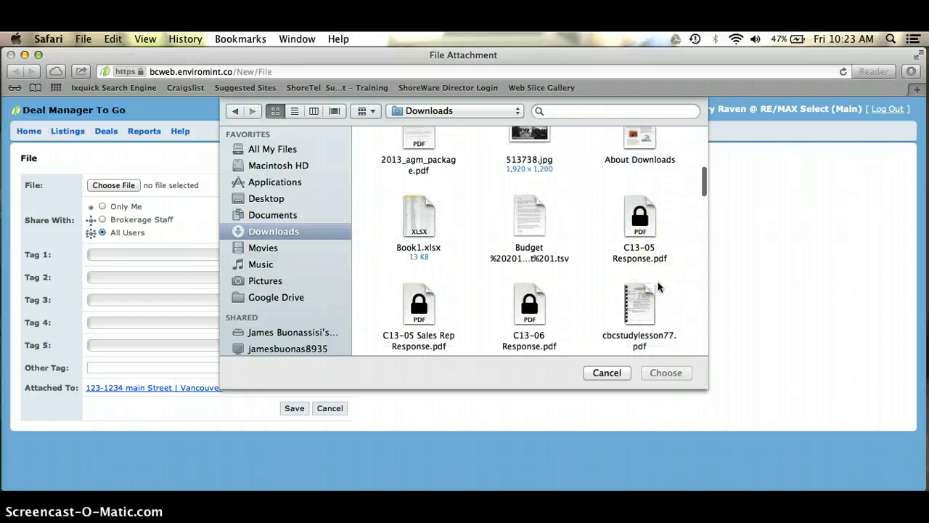
scroll(658, 287, down, 3)
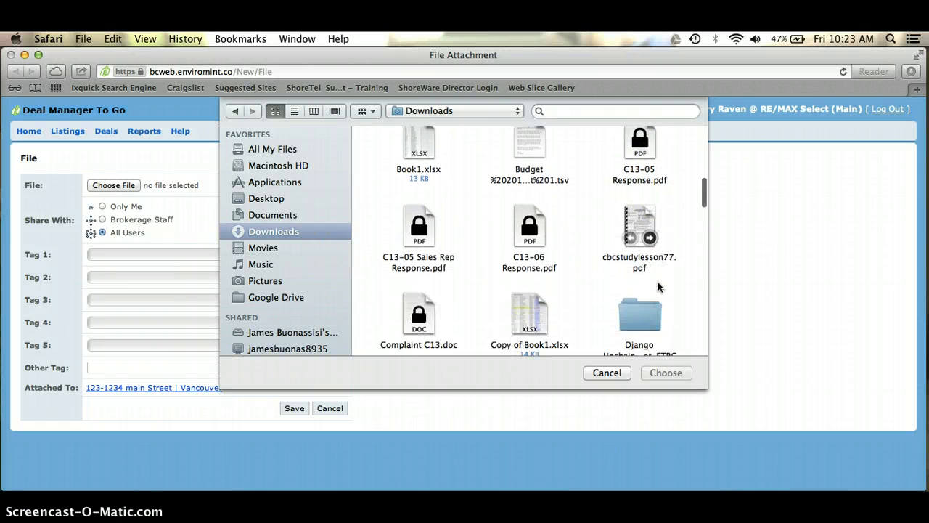
scroll(658, 281, down, 3)
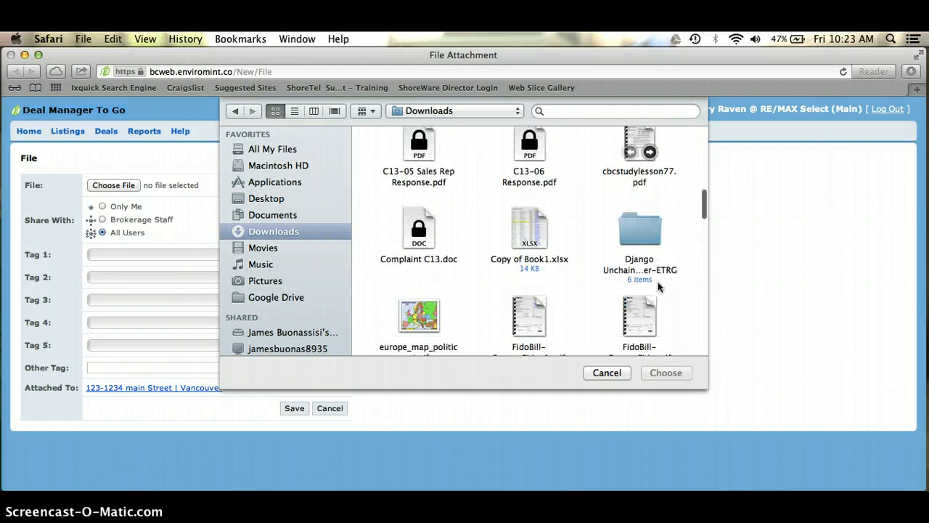
click(643, 155)
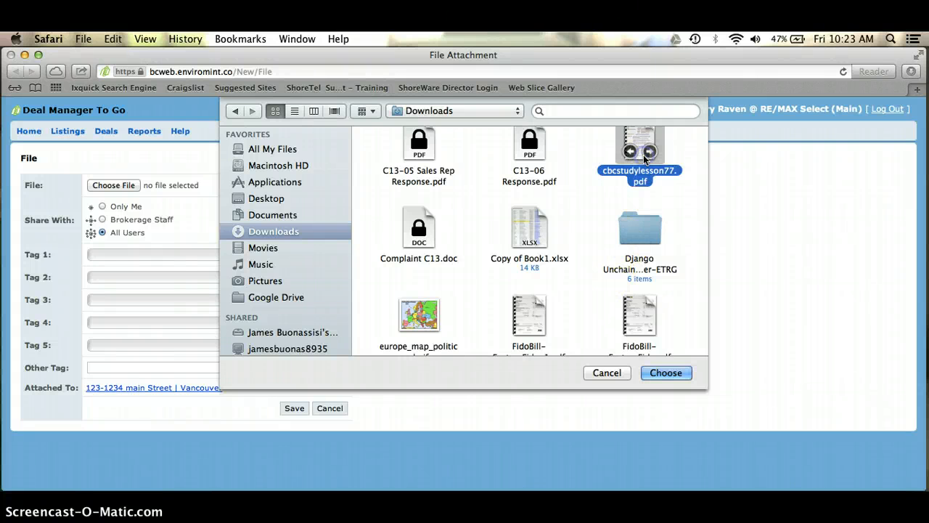
click(662, 373)
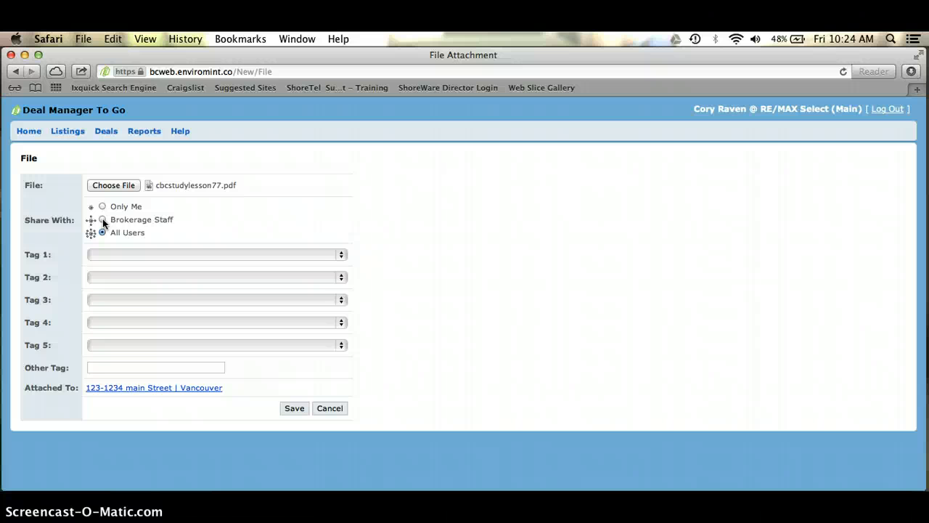
Keep the attachment shared with All Users and browse the Tag 1 document types
click(103, 231)
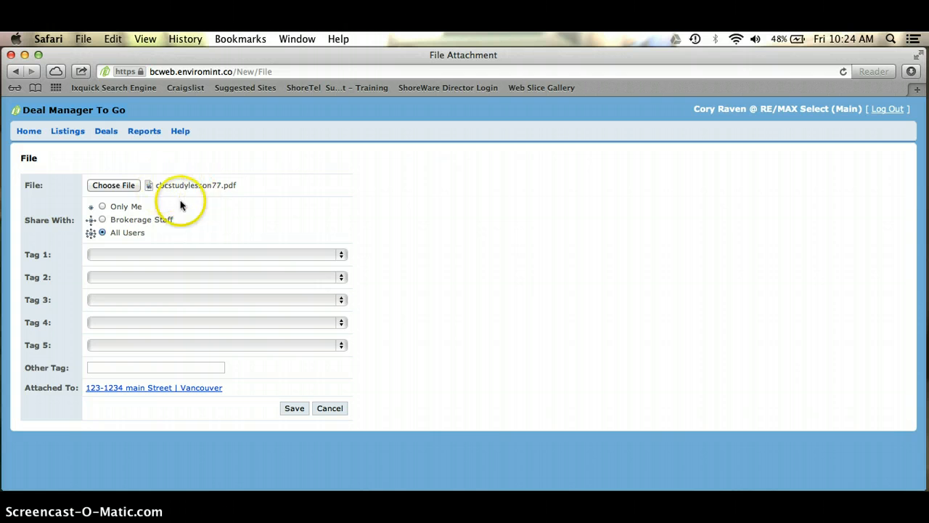
click(342, 254)
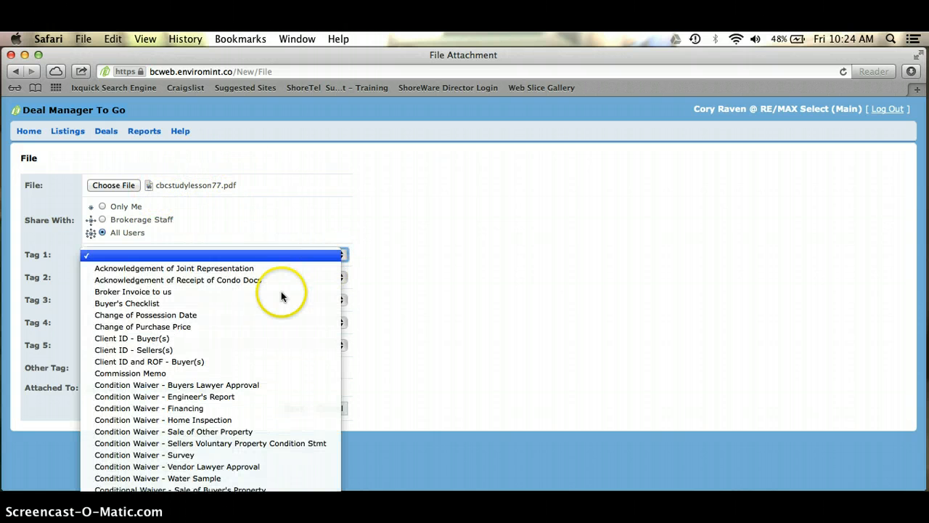
scroll(257, 333, down, 3)
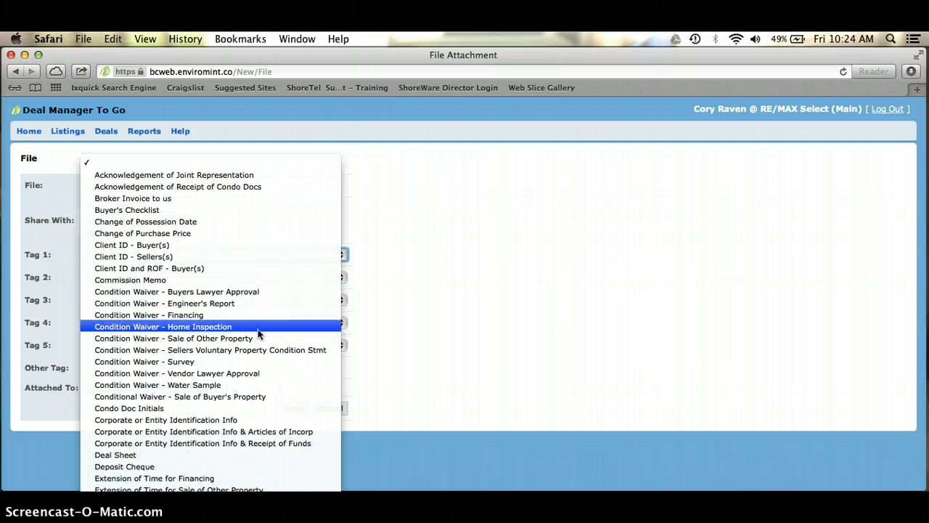
scroll(258, 332, down, 4)
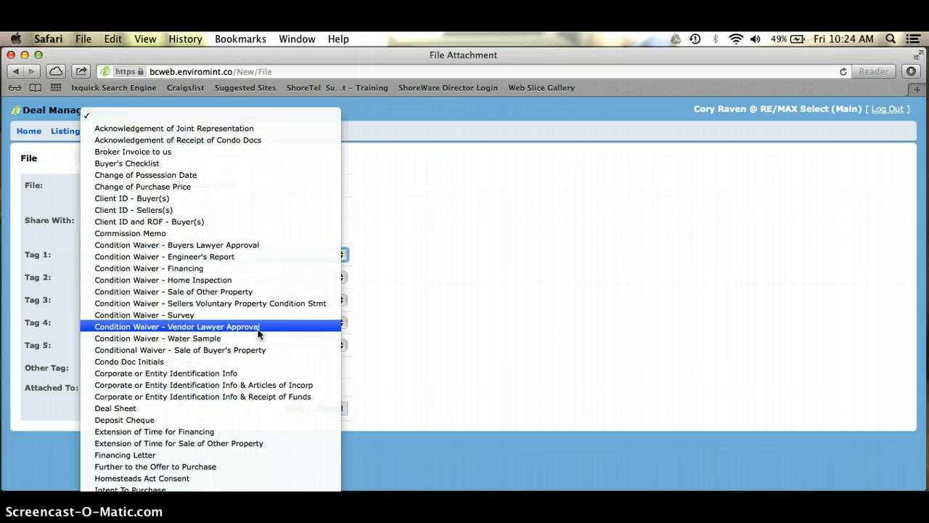
scroll(257, 330, down, 8)
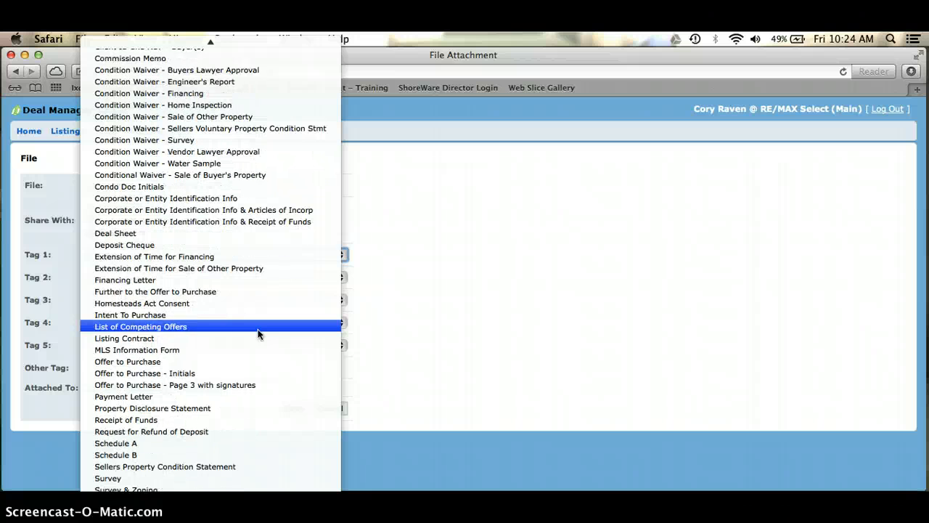
scroll(258, 333, down, 1)
scroll(259, 334, down, 1)
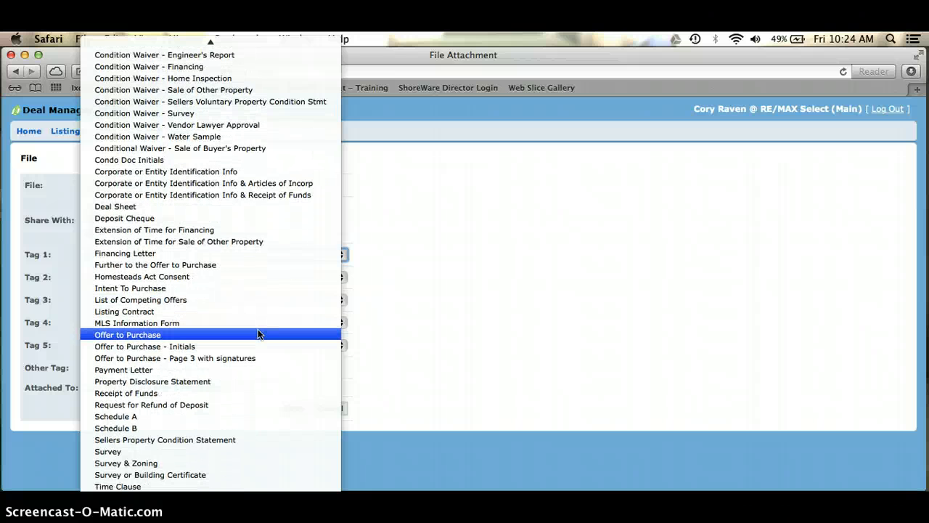
scroll(259, 334, up, 4)
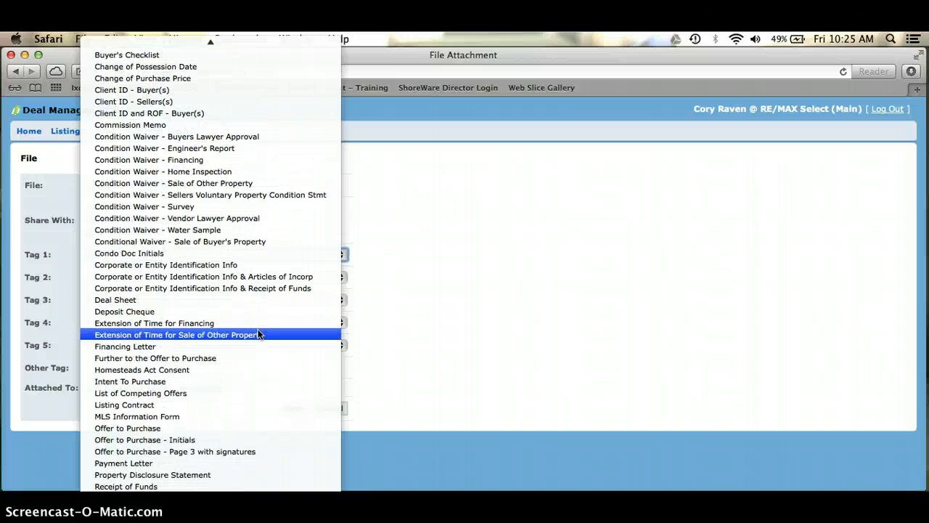
scroll(258, 333, up, 2)
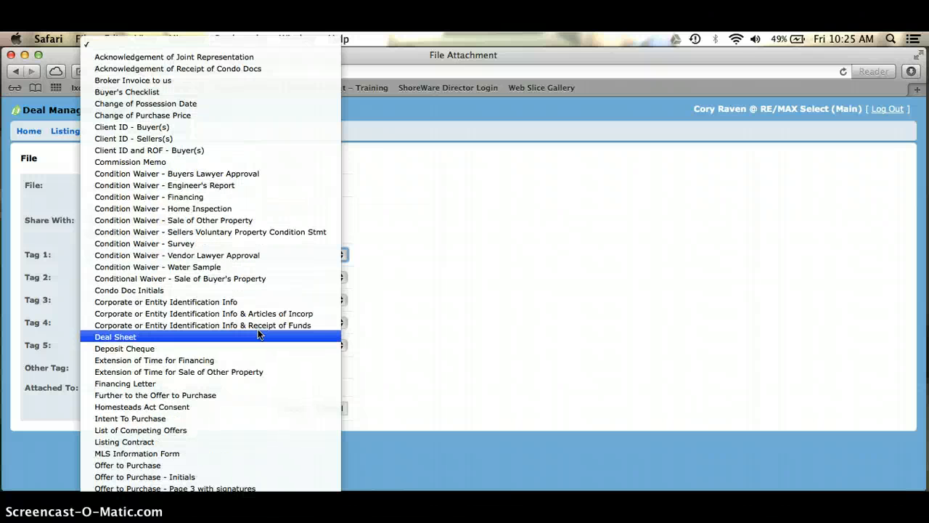
scroll(258, 333, down, 5)
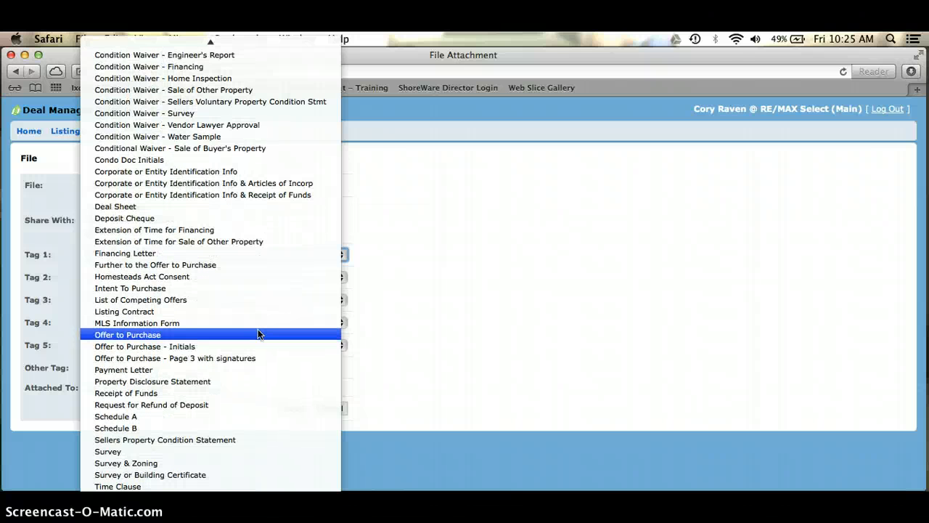
click(205, 325)
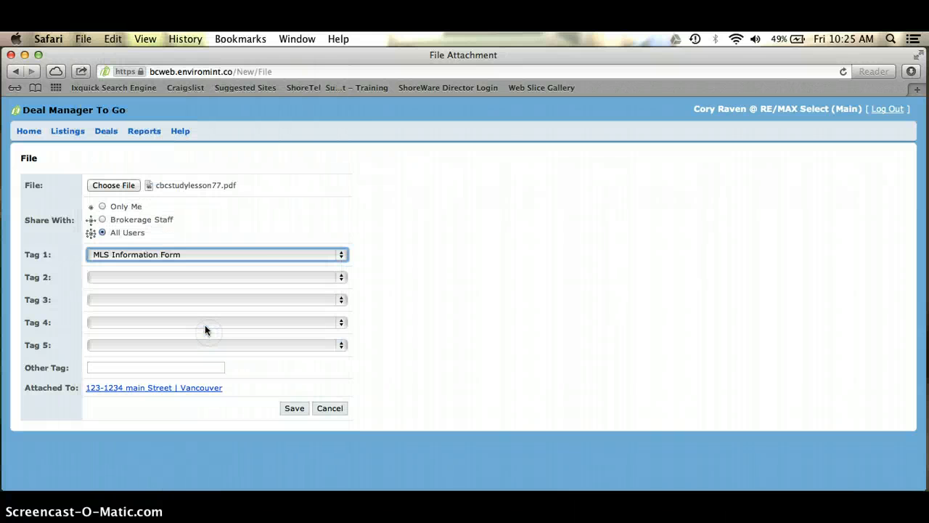
Tag the file as Offer to Purchase and save it to the deal sheet
click(338, 255)
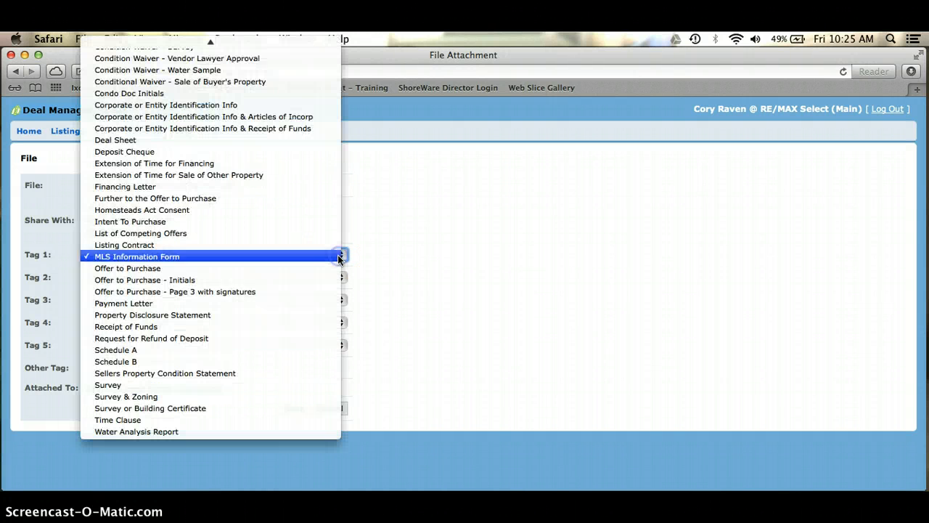
click(232, 269)
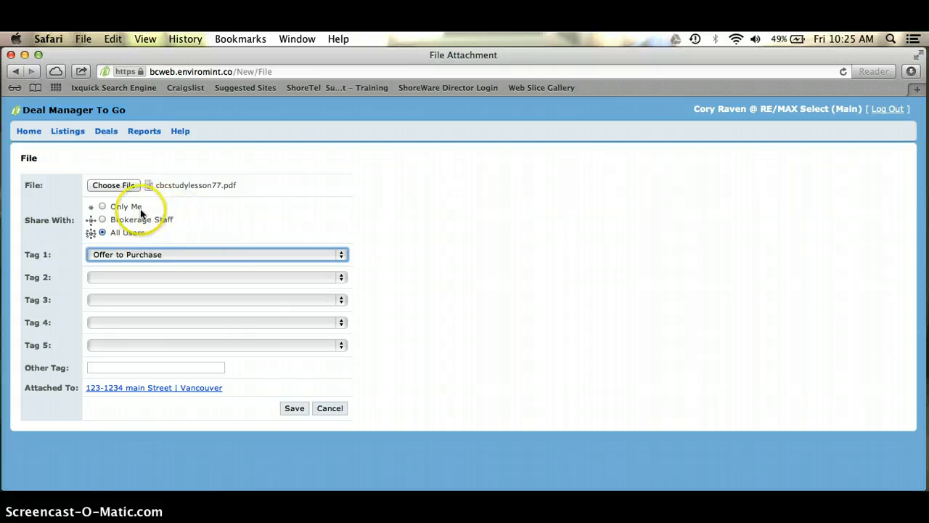
click(294, 408)
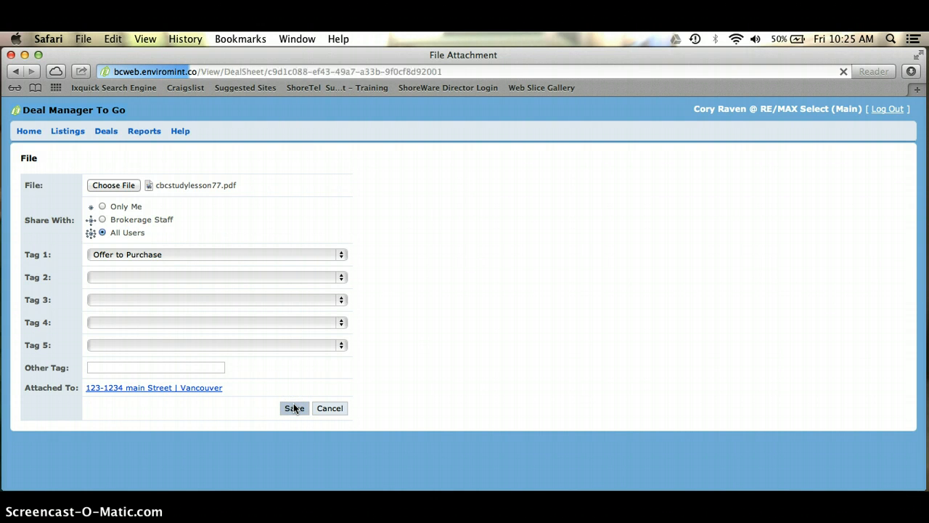
scroll(293, 408, down, 1)
Review the deal sheet's Notes & Tasks and Files, then open the Reports Deal Summary page
scroll(293, 403, down, 3)
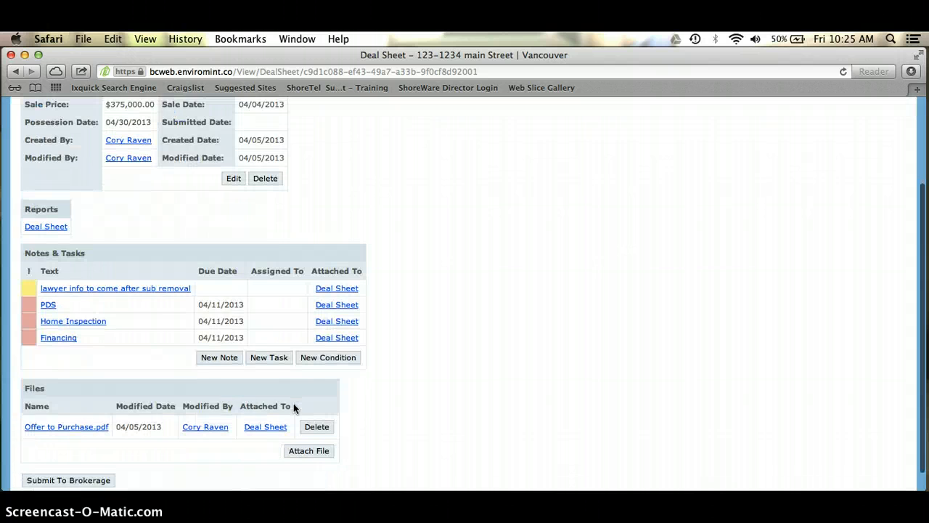
scroll(295, 408, up, 1)
click(298, 418)
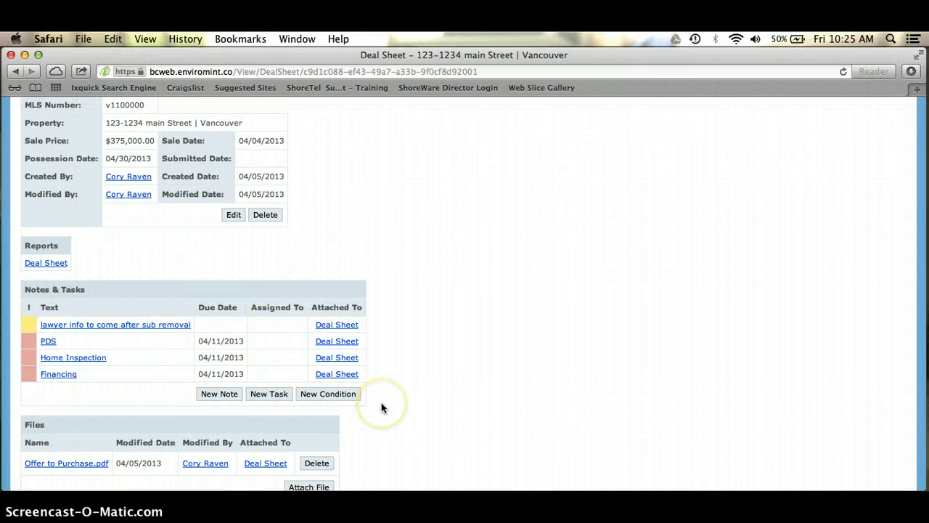
scroll(381, 407, down, 3)
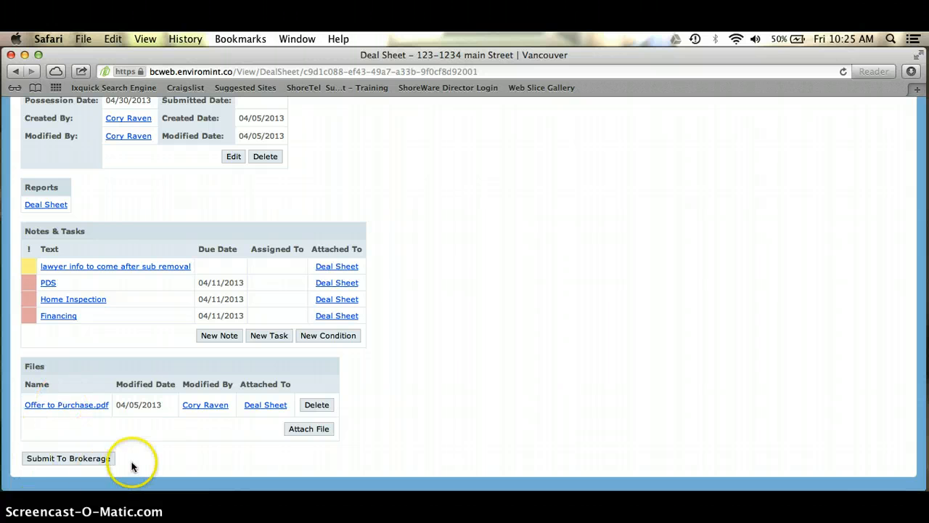
scroll(426, 402, up, 3)
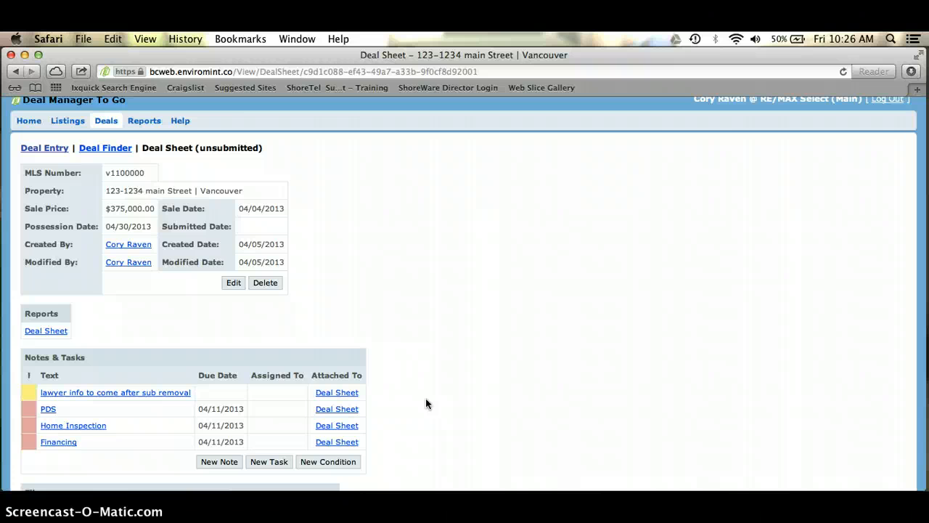
scroll(425, 403, down, 4)
click(84, 458)
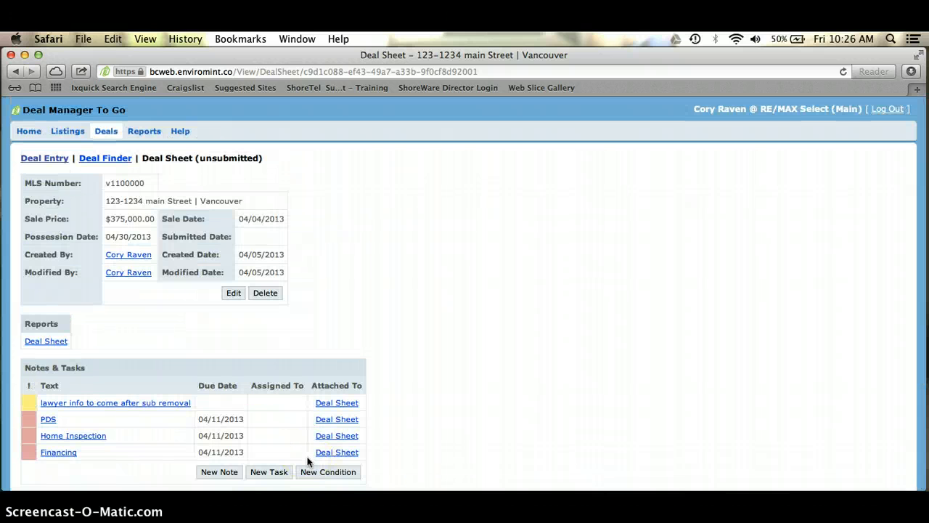
click(319, 335)
click(145, 130)
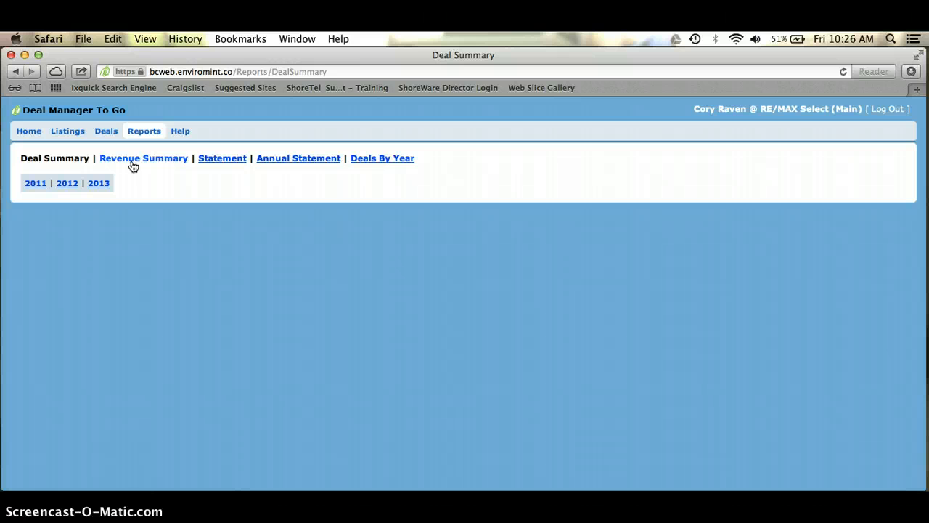
Browse the Statement report for 2013 and 2012, then Annual Statement, ending on Deals By Year
click(231, 160)
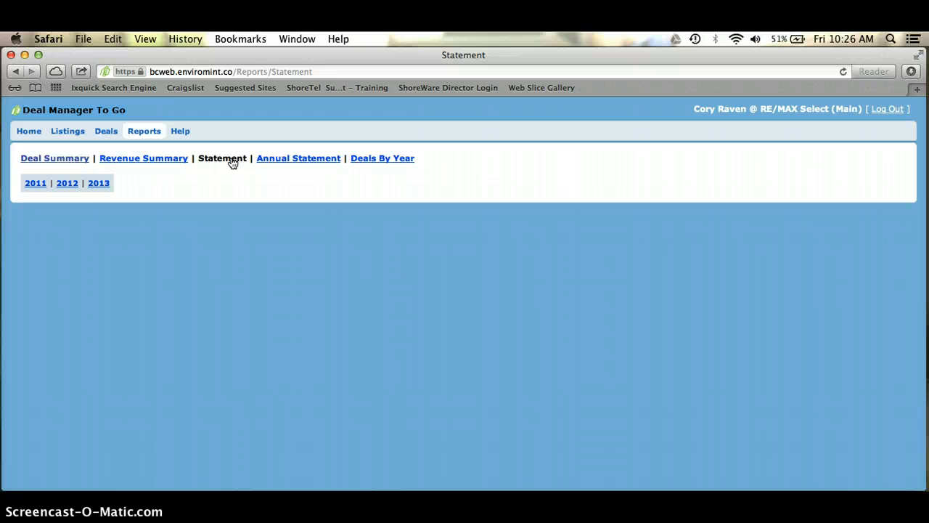
click(102, 184)
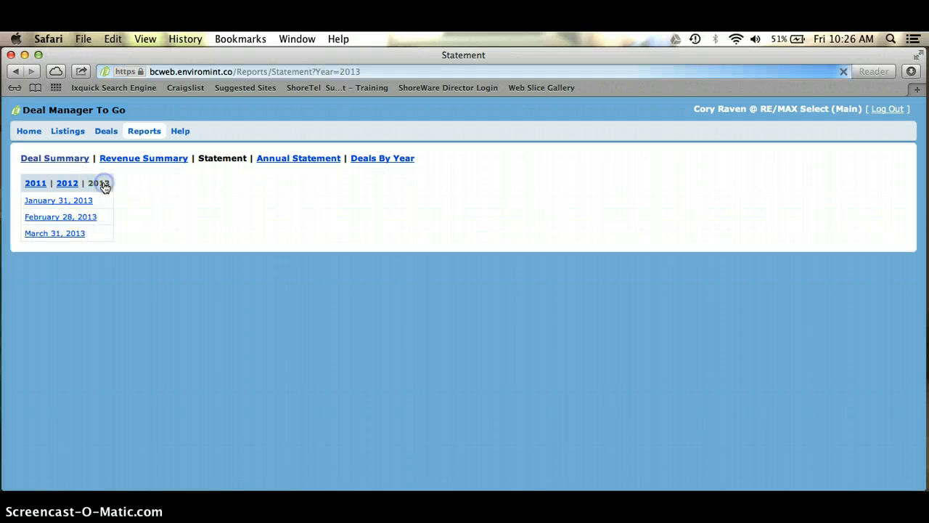
click(65, 184)
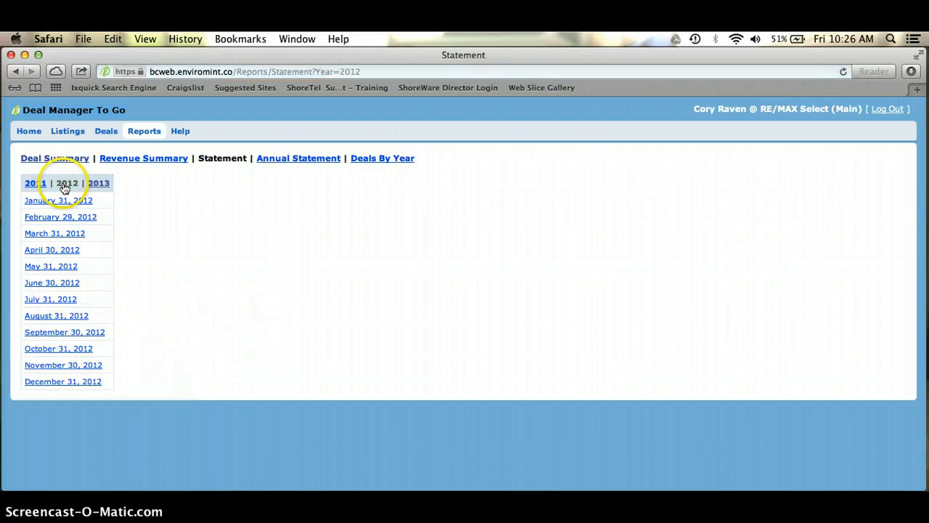
click(100, 185)
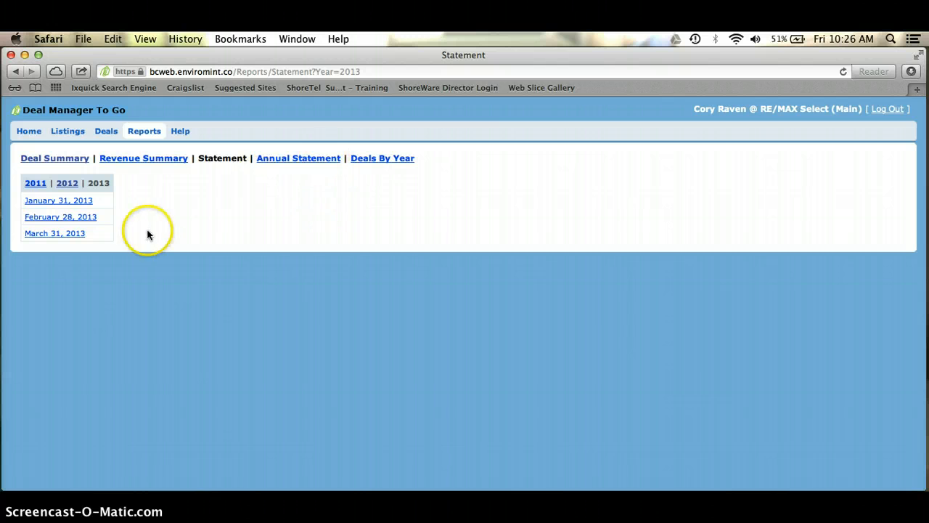
click(298, 159)
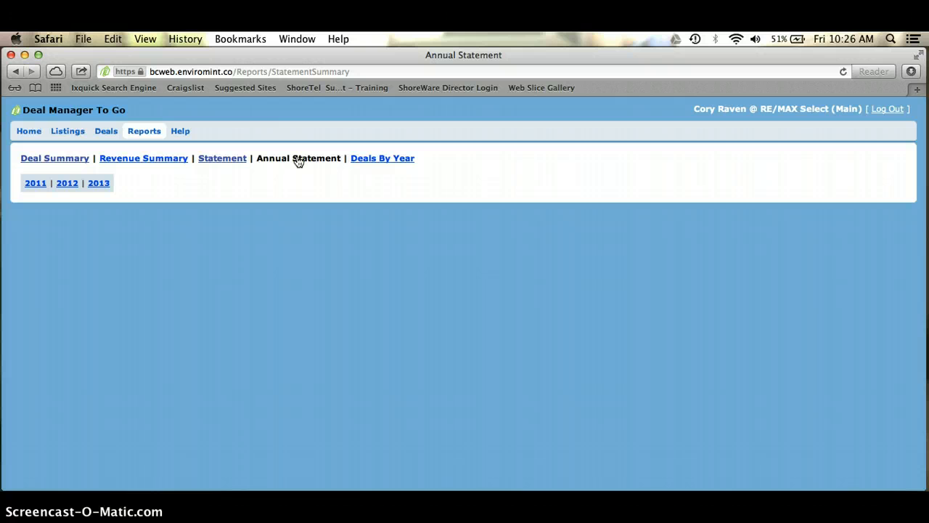
click(396, 165)
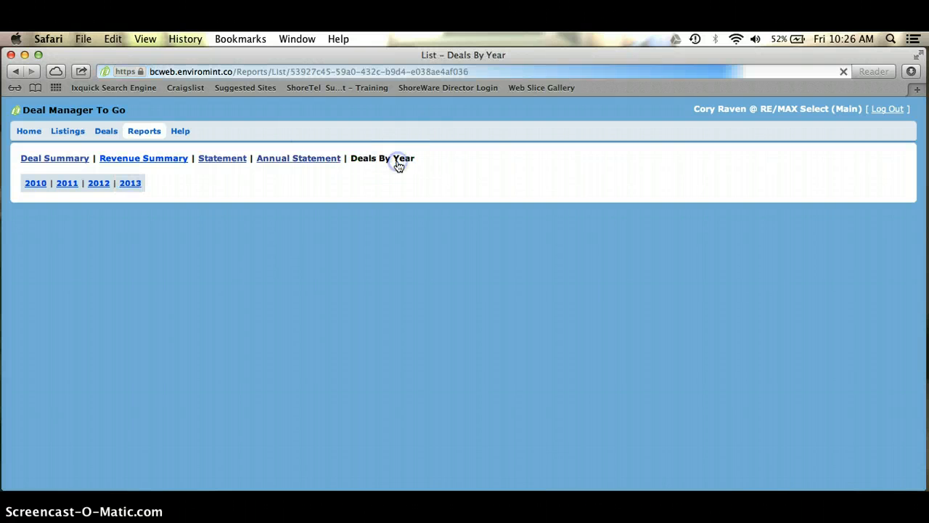
Review the 2013 deals table, then return to the Deal Summary report page
click(130, 184)
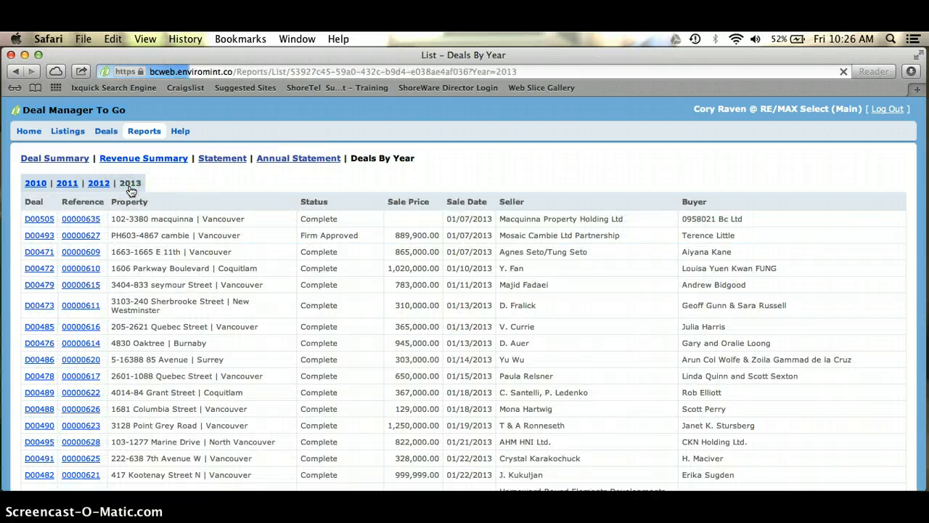
scroll(130, 246, down, 5)
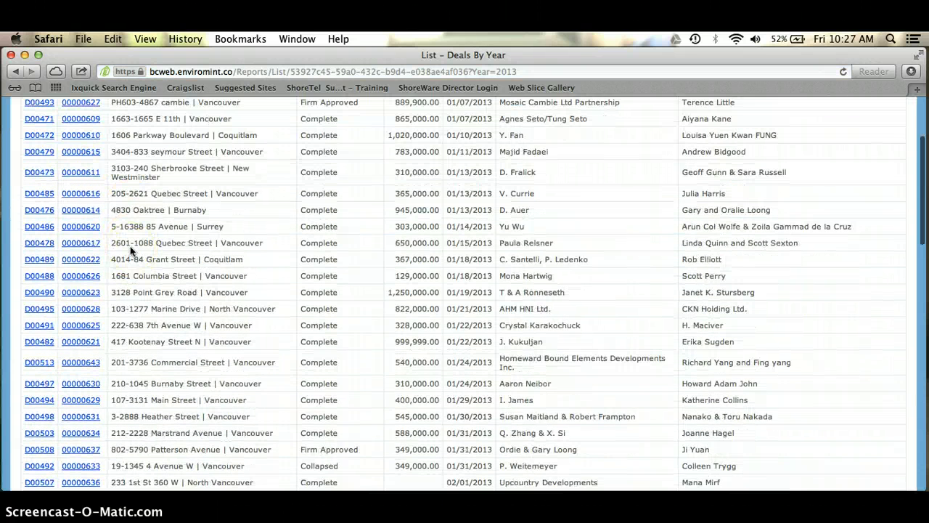
scroll(130, 246, up, 3)
scroll(130, 248, up, 5)
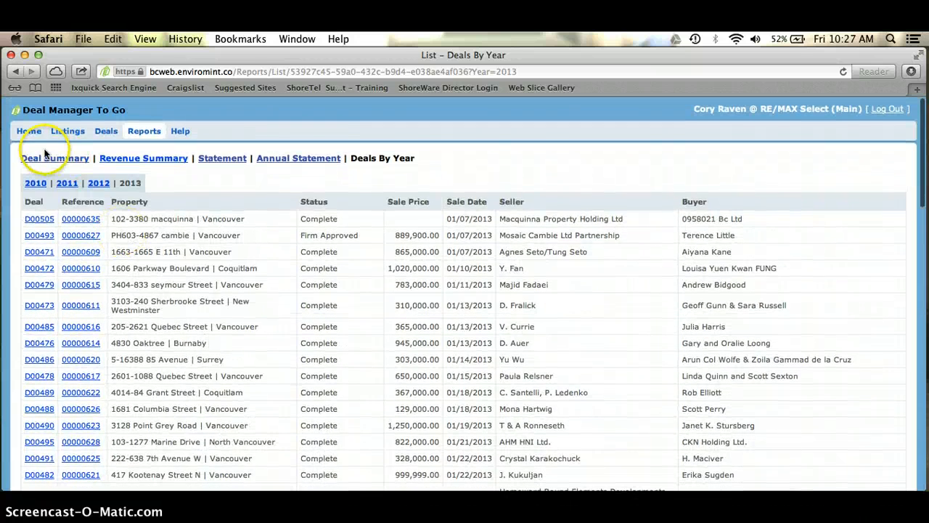
click(45, 158)
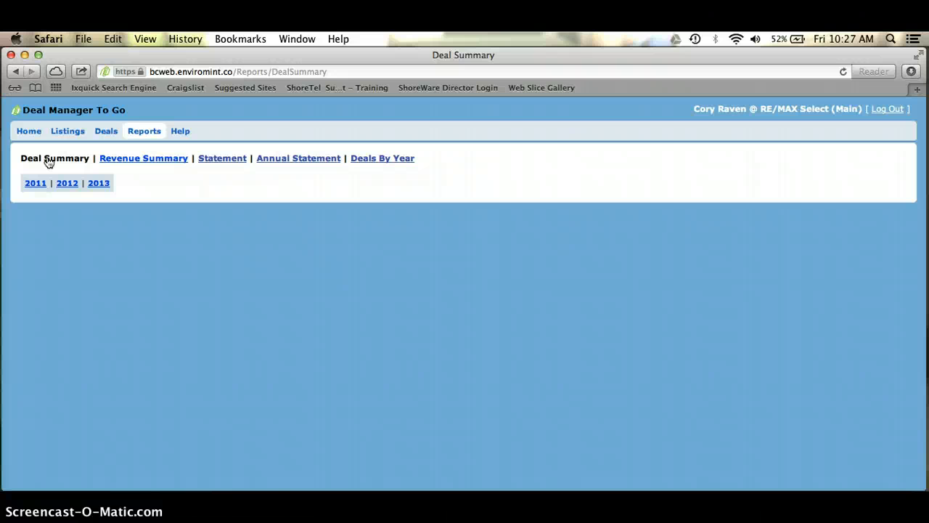
click(153, 335)
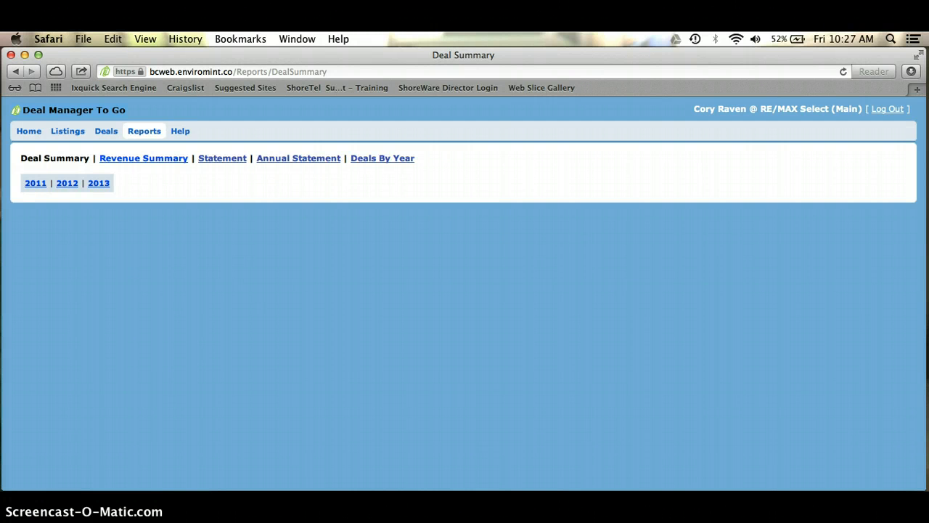